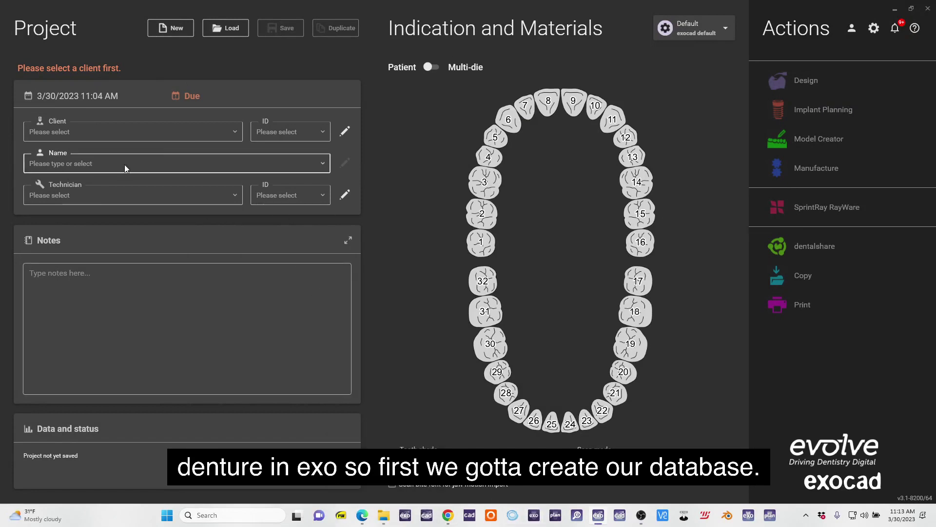
- Fill in the project details with client ChairSideClient, name "copy_1234, Denture" and the available technician
{"action": "left_click", "coordinate": [128, 133]}
{"action": "scroll", "coordinate": [155, 220], "scroll_direction": "down", "scroll_amount": 4}
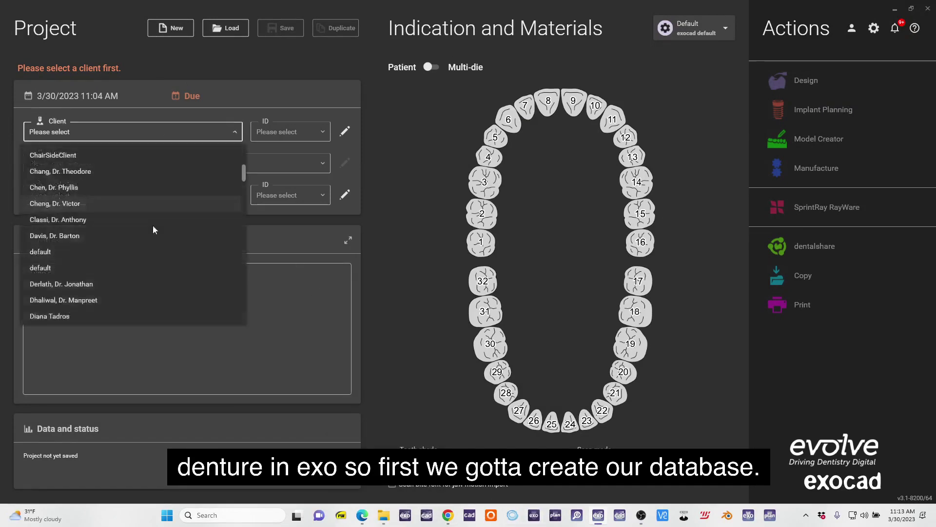
{"action": "left_click", "coordinate": [107, 154]}
{"action": "left_click", "coordinate": [112, 163]}
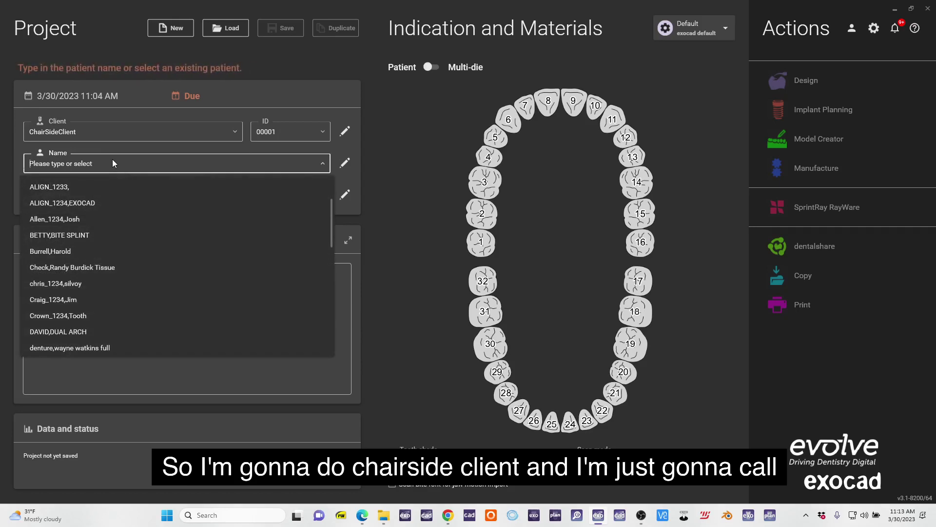
{"action": "type", "text": "copy_1234, Denture"}
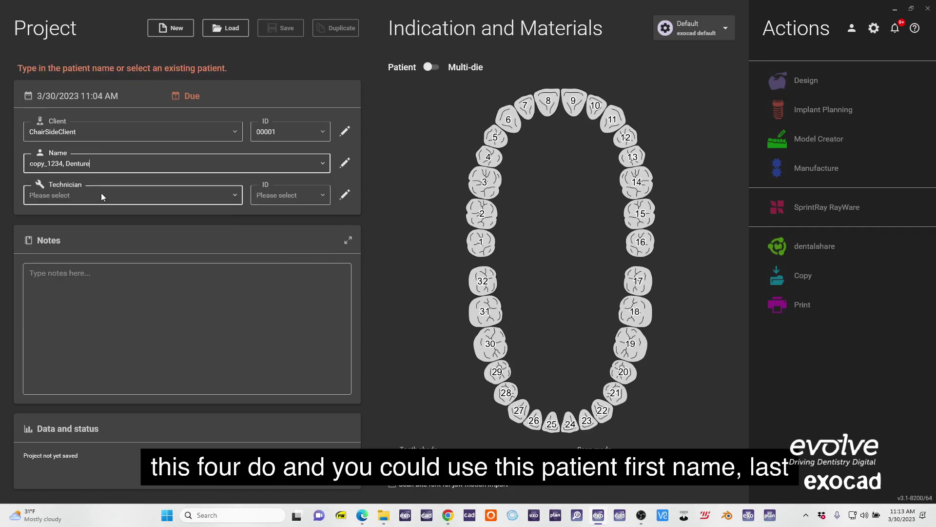
{"action": "left_click", "coordinate": [102, 194]}
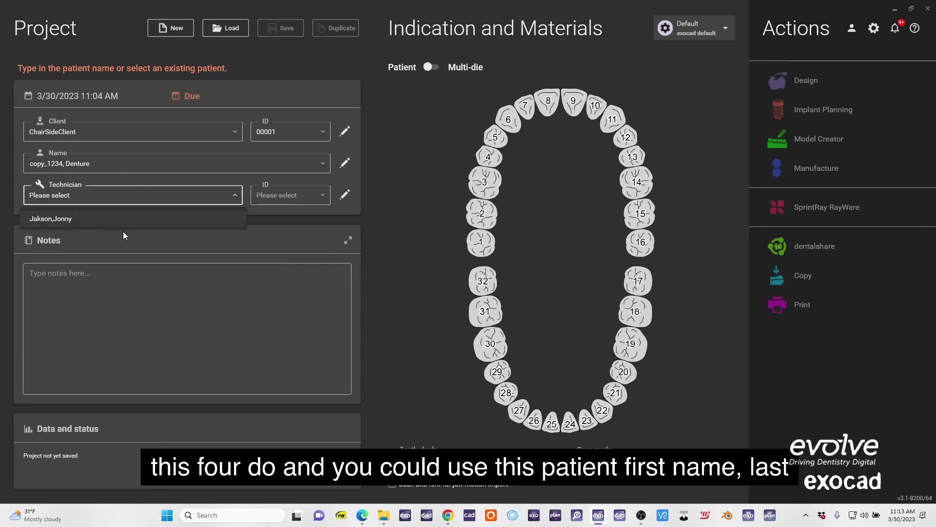
{"action": "left_click", "coordinate": [95, 218]}
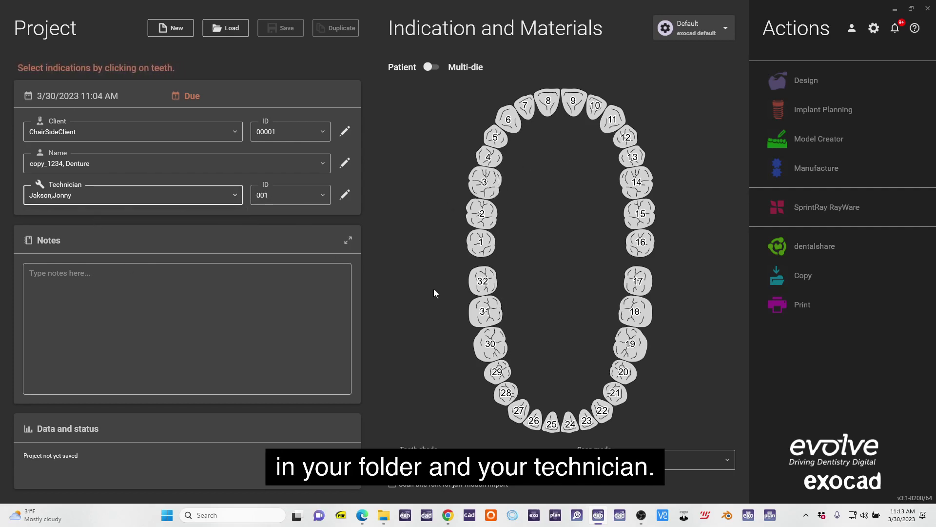
- Define upper teeth 3 to 14 as a partial denture in the 3D Print material with a support bar
{"action": "left_click", "coordinate": [484, 182]}
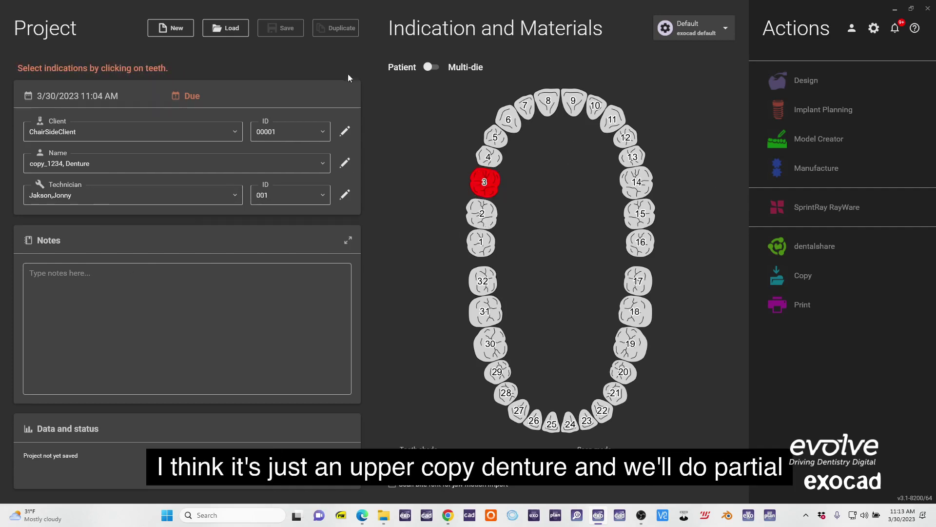
{"action": "left_click", "coordinate": [196, 300]}
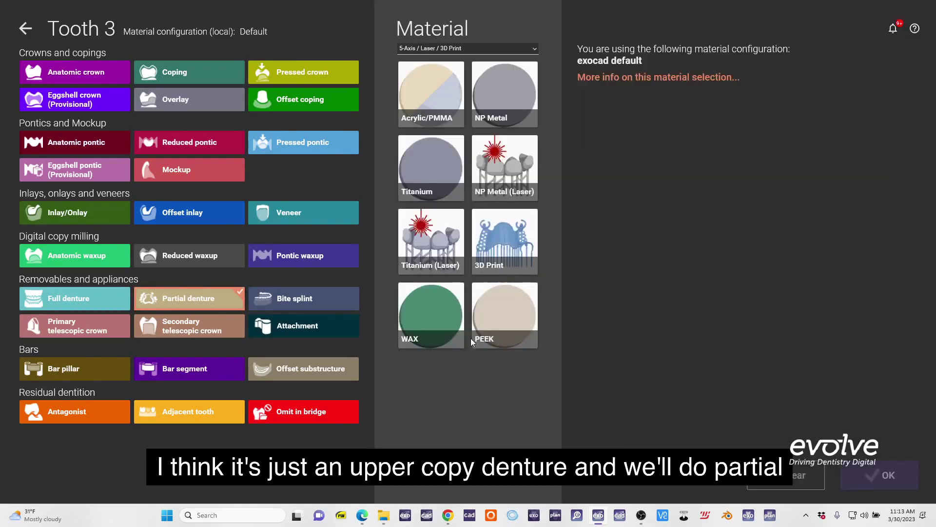
{"action": "left_click", "coordinate": [502, 234]}
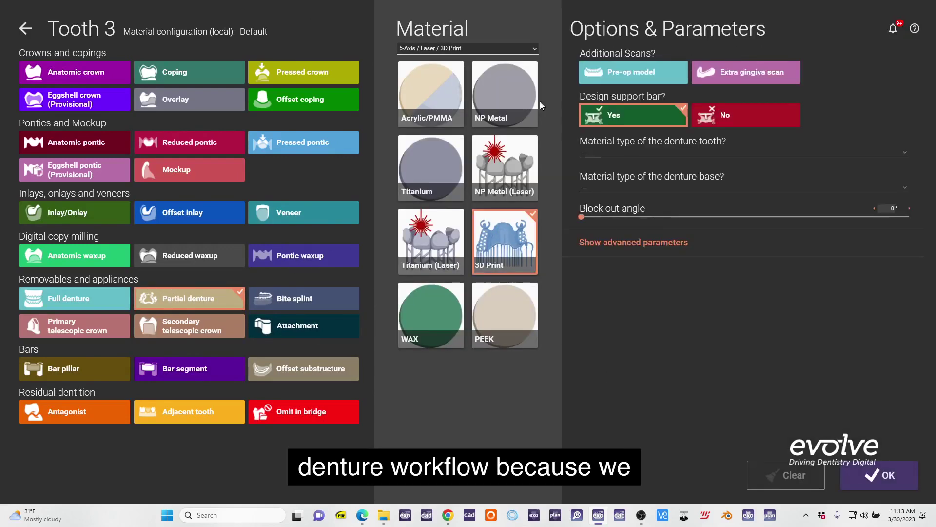
{"action": "left_click", "coordinate": [880, 485]}
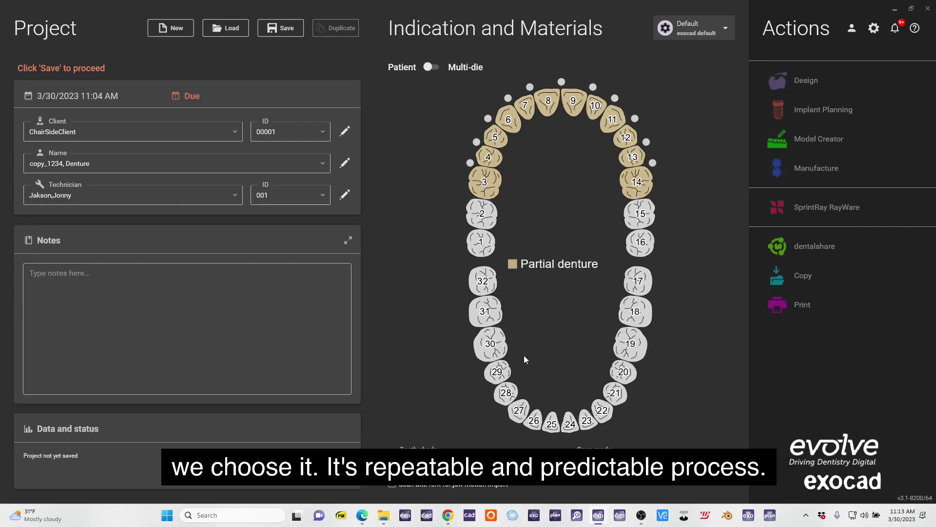
- Mark lower teeth 30 to 19 as healthy antagonist teeth without virtual extraction
{"action": "left_click", "coordinate": [493, 345]}
{"action": "left_click", "coordinate": [103, 415]}
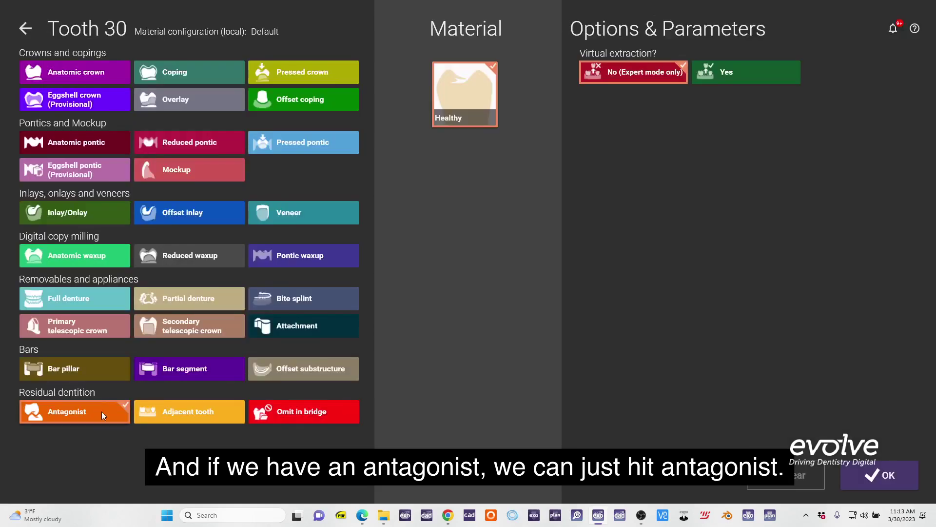
{"action": "left_click", "coordinate": [880, 475]}
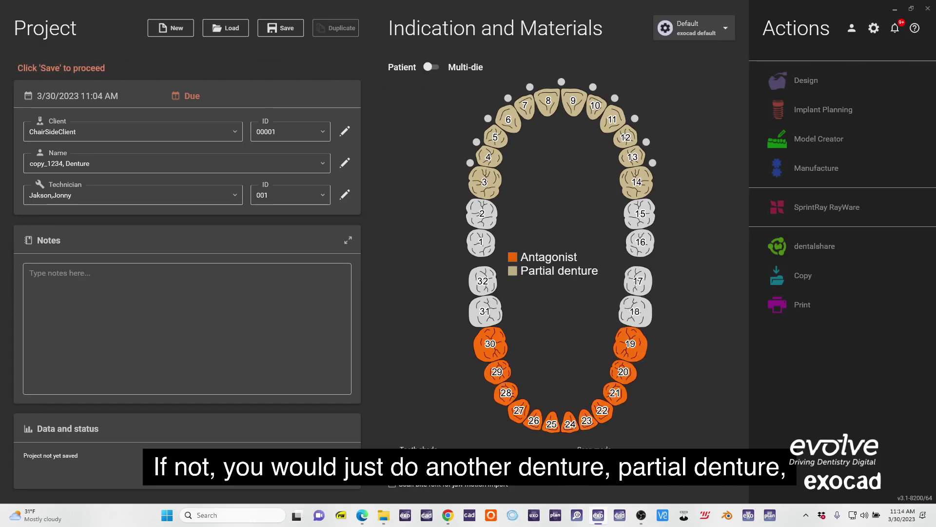
- Choose the tooth shade for the denture project
{"action": "left_click", "coordinate": [470, 460]}
{"action": "scroll", "coordinate": [436, 274], "scroll_direction": "up", "scroll_amount": 2}
{"action": "left_click", "coordinate": [432, 288]}
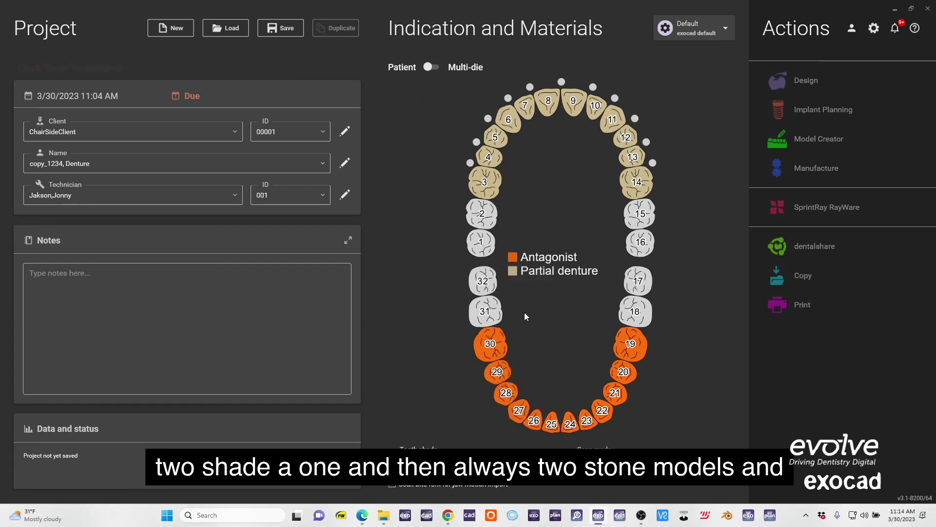
- Set the scan mode to Digital impression scan and save the project
{"action": "left_click", "coordinate": [649, 464]}
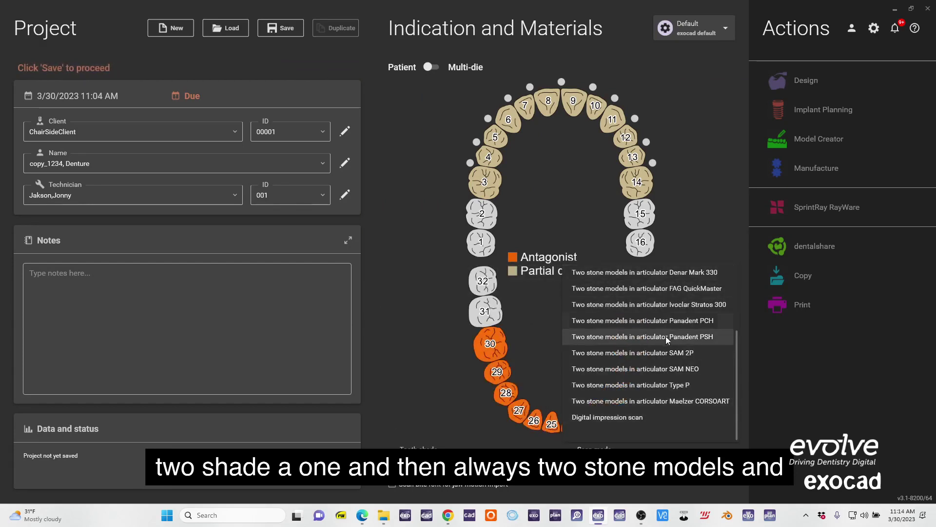
{"action": "scroll", "coordinate": [634, 370], "scroll_direction": "down", "scroll_amount": 2}
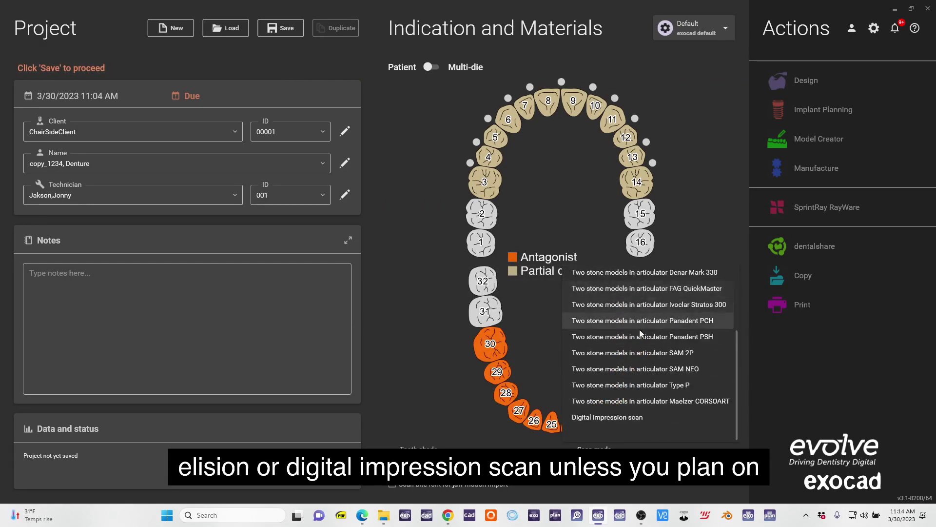
{"action": "left_click", "coordinate": [615, 418]}
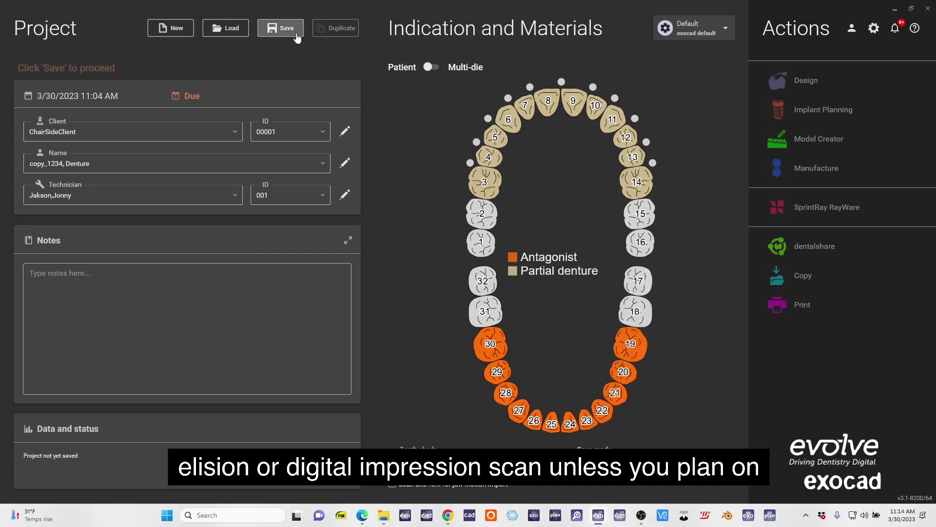
{"action": "left_click", "coordinate": [656, 460]}
{"action": "scroll", "coordinate": [695, 398], "scroll_direction": "up", "scroll_amount": 2}
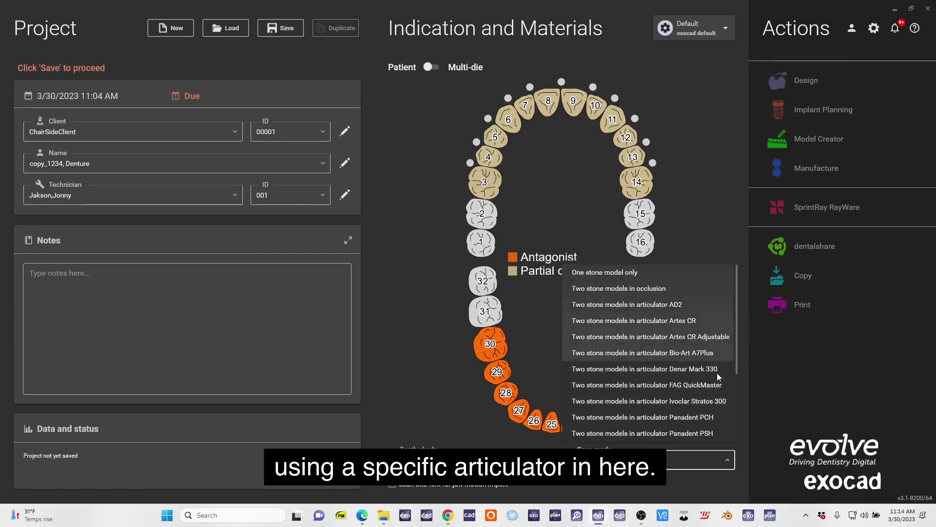
{"action": "left_click", "coordinate": [746, 390]}
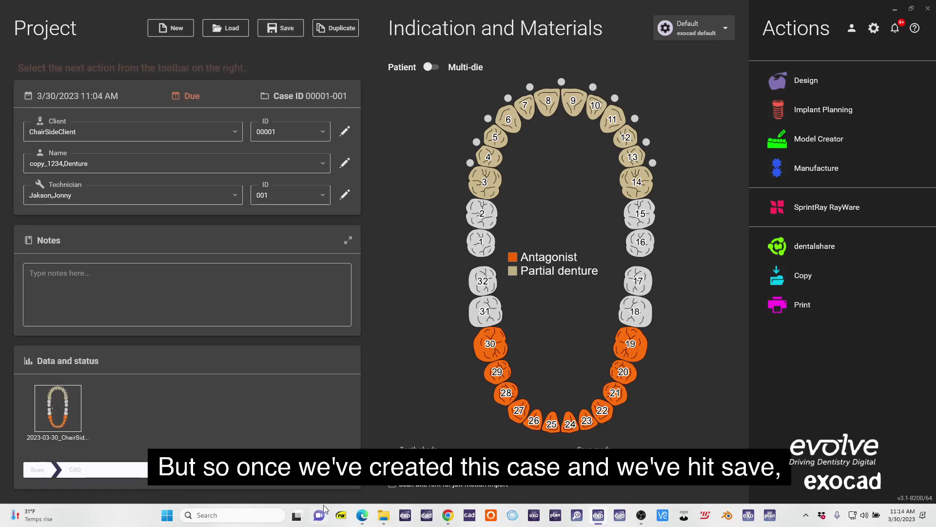
- Copy the iTero export zip file from Downloads into the new 2023-03-30_ChairSideClient-copy_1234 project folder
{"action": "left_click", "coordinate": [384, 517]}
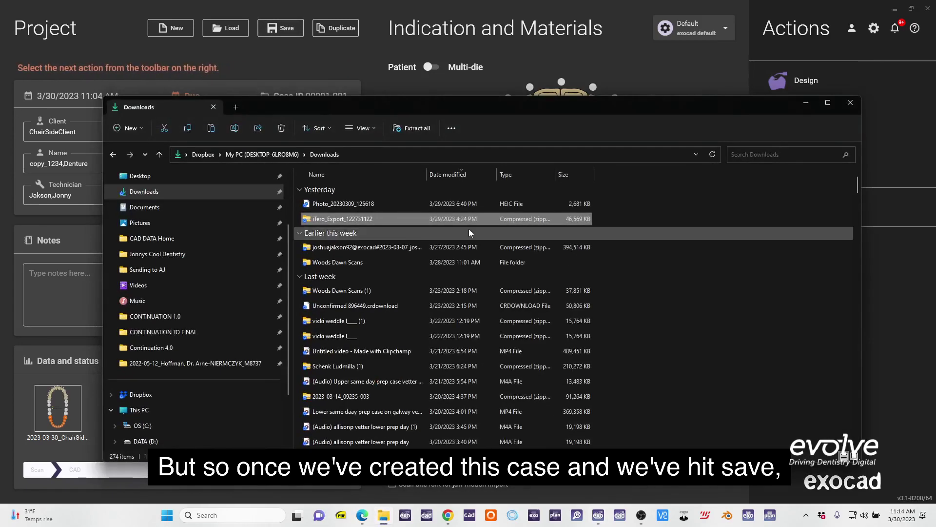
{"action": "right_click", "coordinate": [398, 219]}
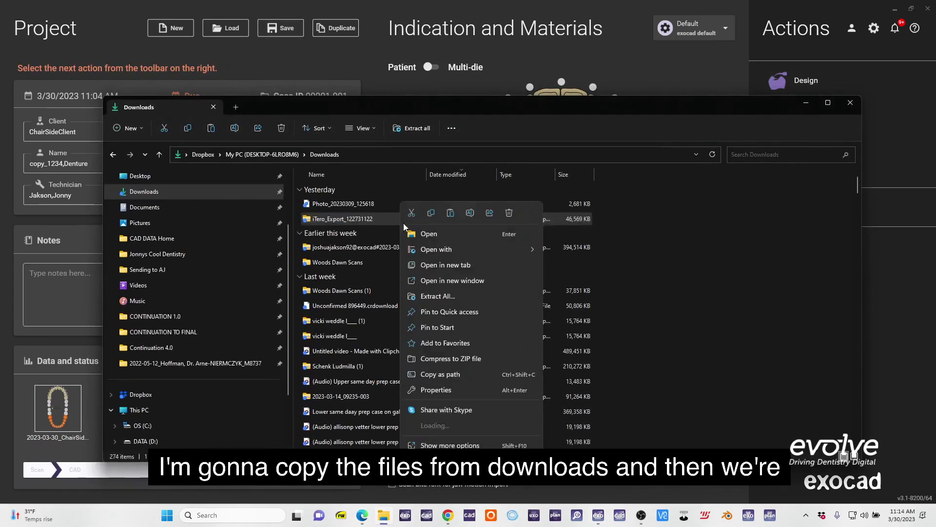
{"action": "left_click", "coordinate": [432, 215]}
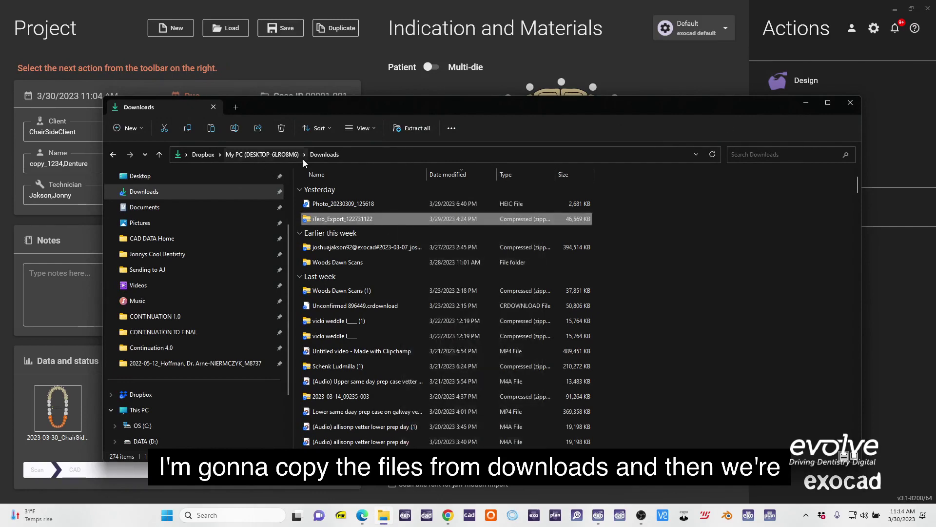
{"action": "left_click", "coordinate": [806, 104]}
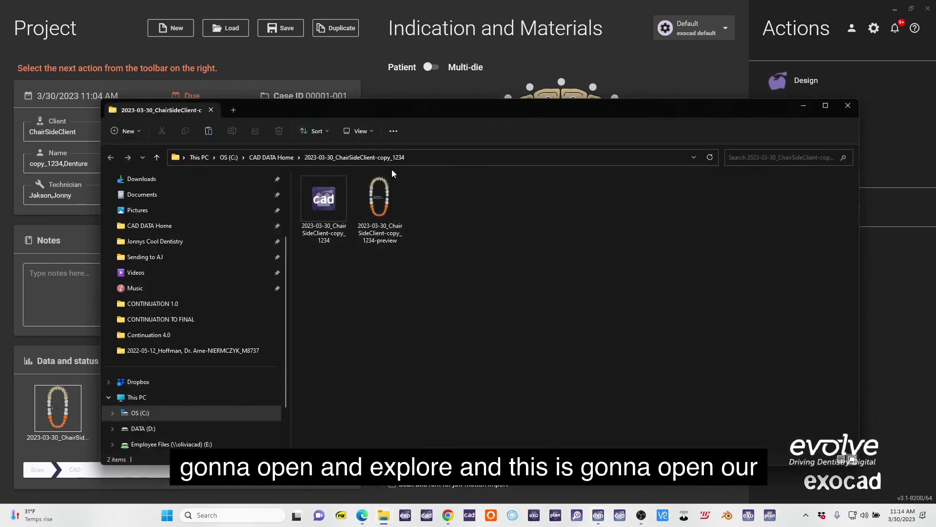
{"action": "left_click_drag", "start_coordinate": [423, 111], "coordinate": [434, 75]}
{"action": "right_click", "coordinate": [487, 193]}
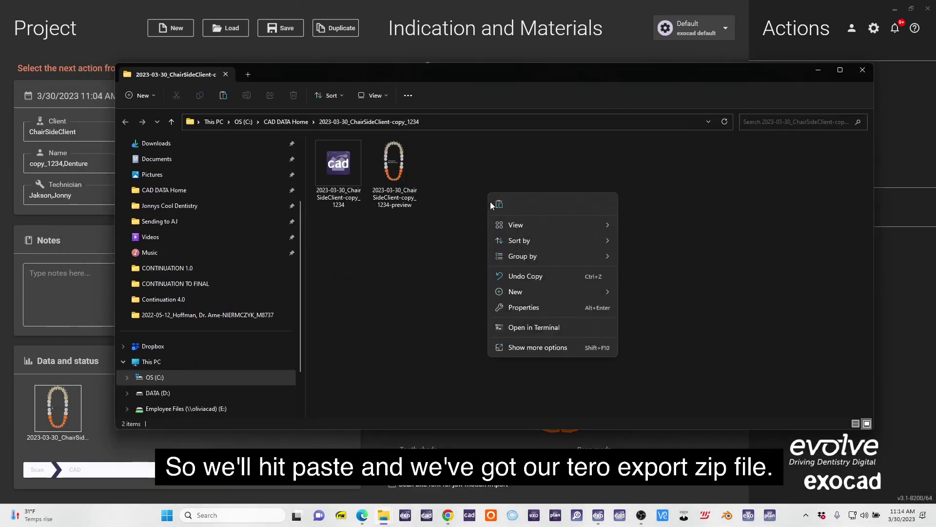
{"action": "left_click", "coordinate": [500, 205]}
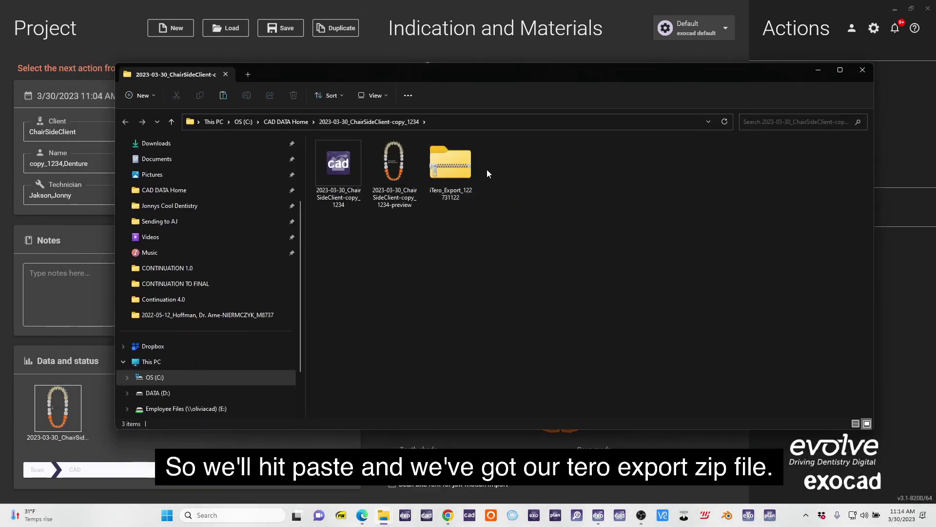
- Extract the iTero export zip file inside the project folder
{"action": "right_click", "coordinate": [451, 151]}
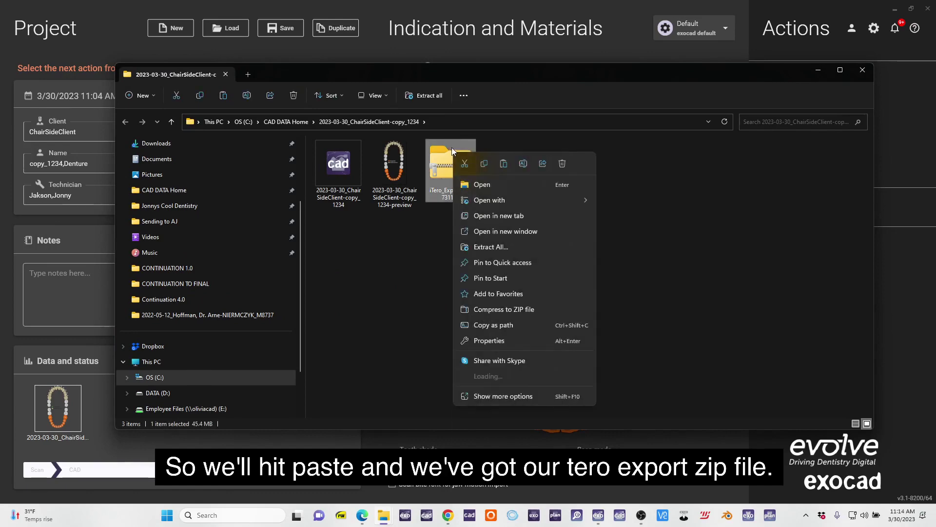
{"action": "left_click", "coordinate": [528, 247]}
{"action": "left_click", "coordinate": [556, 351]}
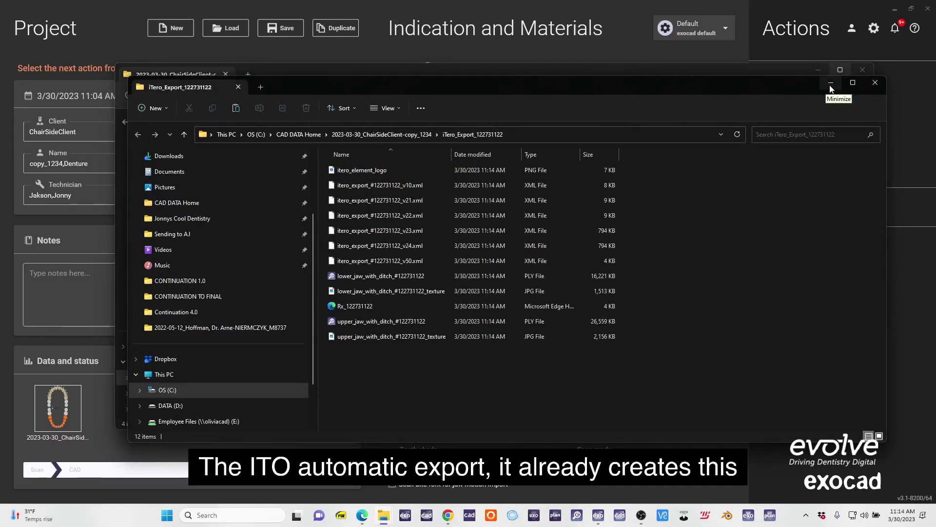
- Return to the project, add the Pre-op model scan to the partial denture on teeth 3 to 14, and launch the design software
{"action": "left_click", "coordinate": [458, 37]}
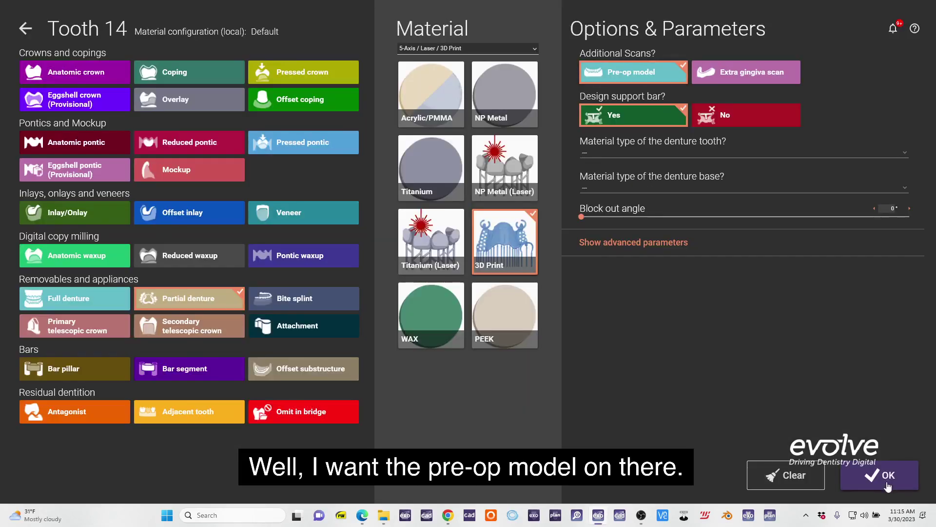
{"action": "left_click", "coordinate": [886, 477]}
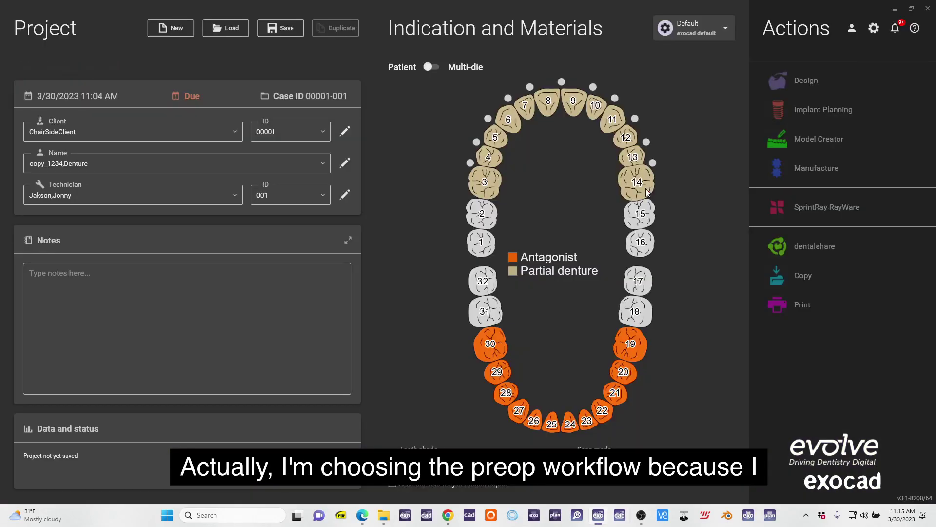
{"action": "left_click", "coordinate": [493, 192]}
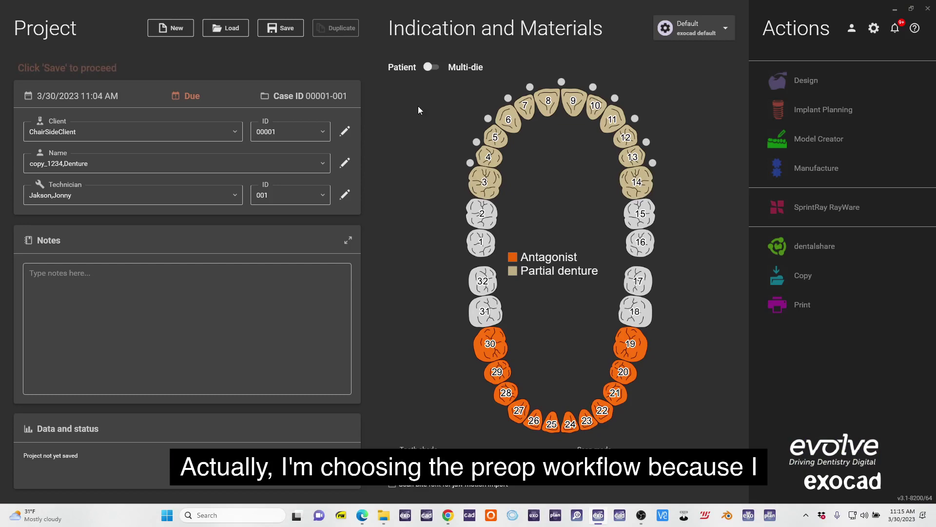
{"action": "left_click", "coordinate": [485, 182]}
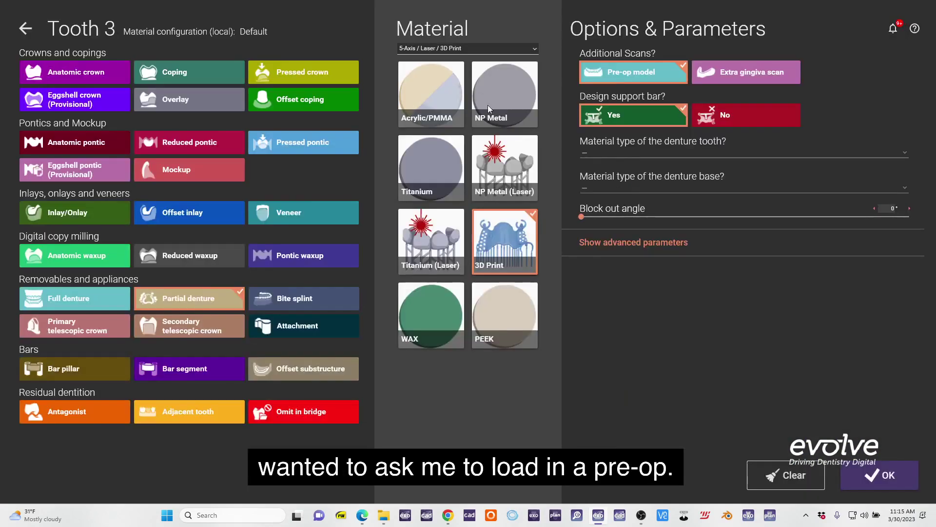
{"action": "left_click", "coordinate": [901, 475]}
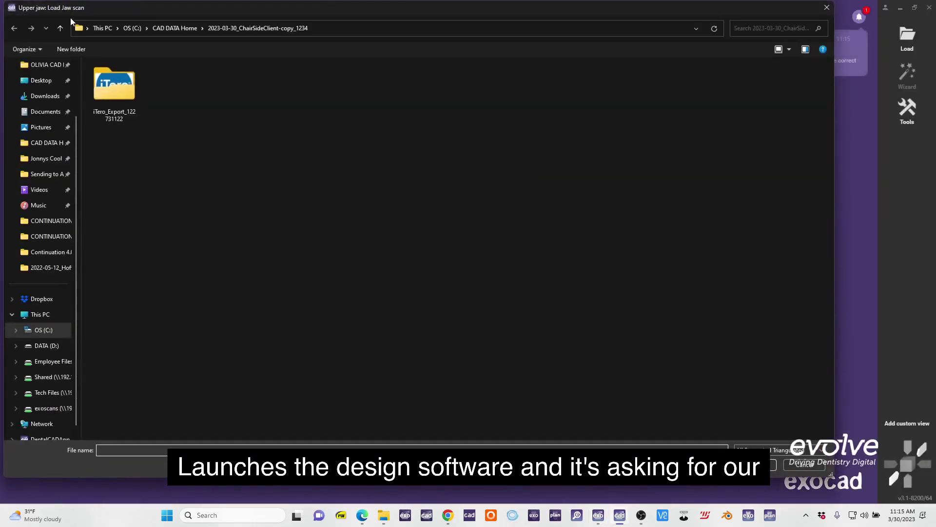
- From the extracted iTero folder, load the upper_jaw_with_ditch file as both jaw and pre-op scan and the lower_jaw_with_ditch file as antagonist
{"action": "left_click_drag", "start_coordinate": [71, 19], "coordinate": [165, 34]}
{"action": "double_click", "coordinate": [213, 104]}
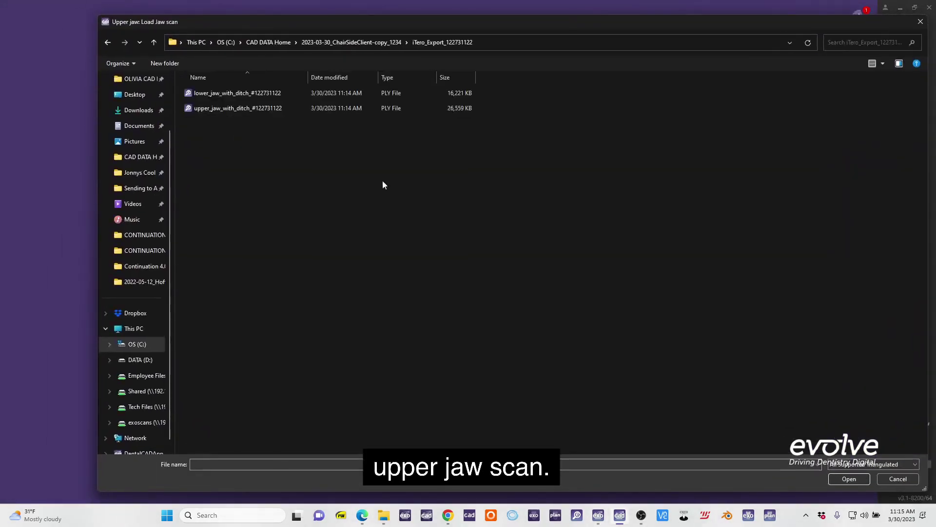
{"action": "left_click", "coordinate": [235, 112]}
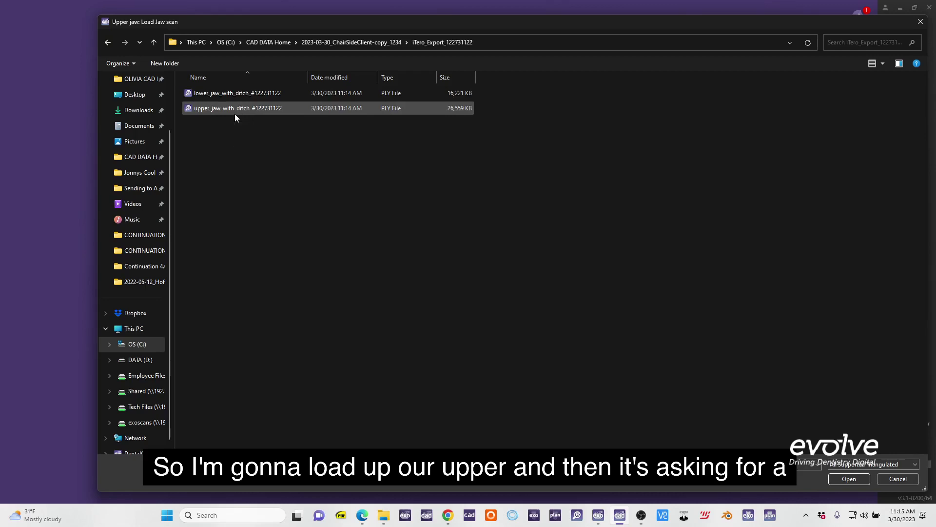
{"action": "double_click", "coordinate": [235, 110]}
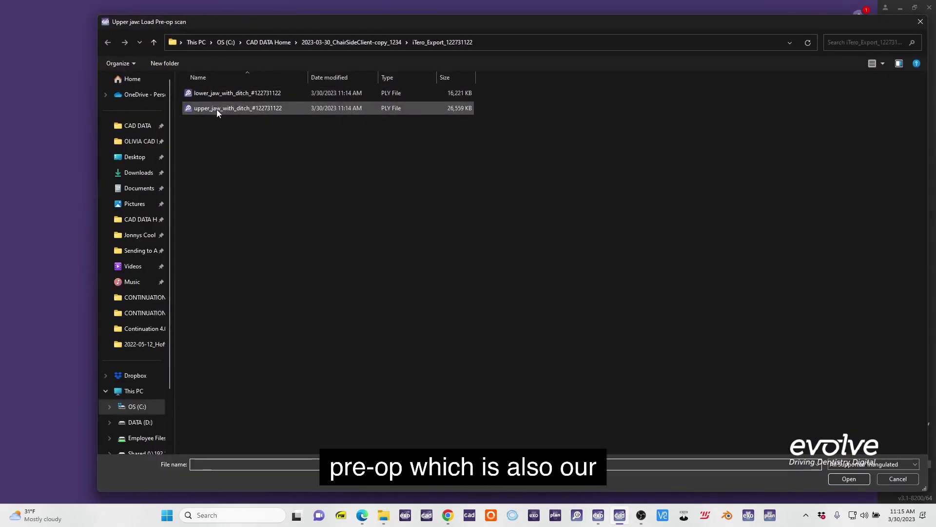
{"action": "double_click", "coordinate": [217, 109]}
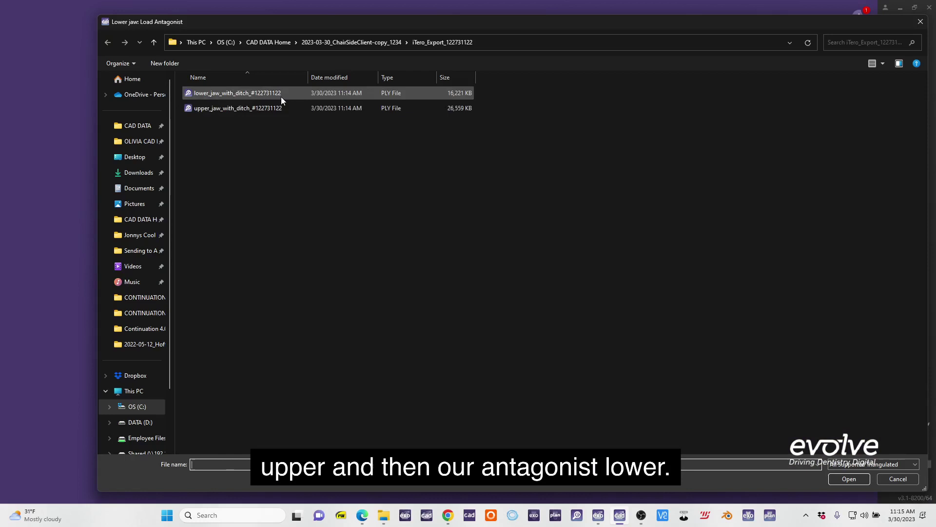
{"action": "double_click", "coordinate": [281, 94]}
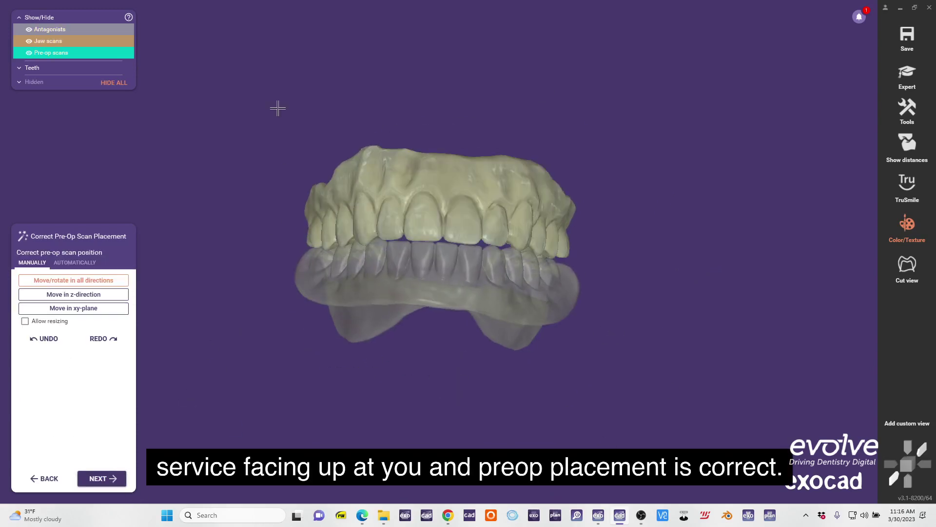
- Accept the pre-op scan placement and hide the antagonist and pre-op scans, leaving only the jaw scan for editing
{"action": "left_click", "coordinate": [101, 478]}
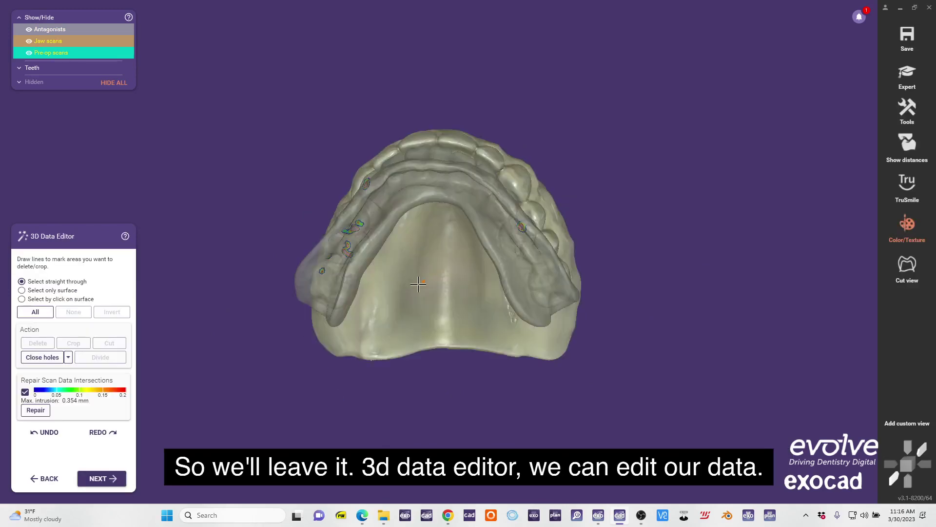
{"action": "left_click", "coordinate": [29, 30]}
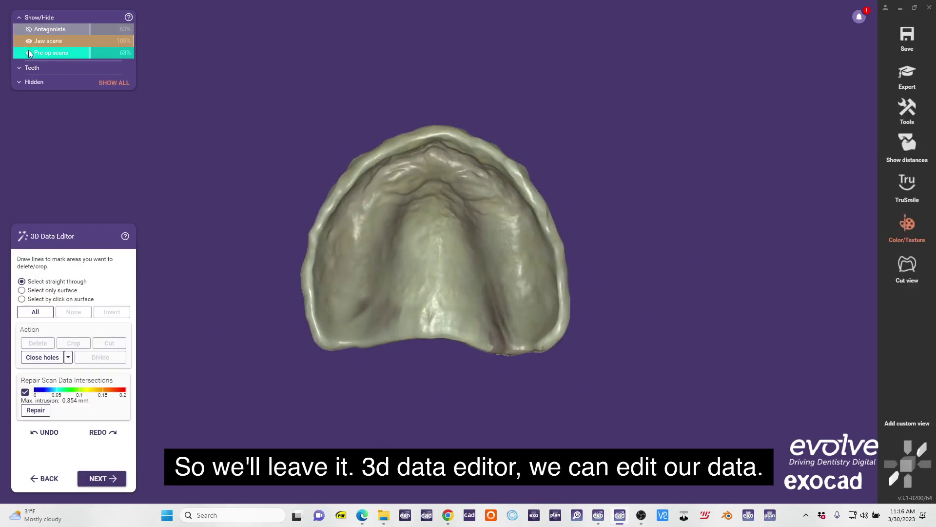
{"action": "left_click", "coordinate": [28, 52]}
{"action": "right_click_drag", "start_coordinate": [299, 198], "coordinate": [455, 221]}
{"action": "left_click", "coordinate": [29, 41]}
{"action": "left_click", "coordinate": [29, 41]}
- Mark the denture's tissue-side surface with surface-only selection, invert the selection, and delete the outer surface carrying the teeth
{"action": "left_click", "coordinate": [48, 292]}
{"action": "middle_click_drag", "start_coordinate": [458, 380], "coordinate": [454, 310]}
{"action": "mouse_move", "coordinate": [468, 297]}
{"action": "left_mouse_down"}
{"action": "mouse_move", "coordinate": [551, 4]}
{"action": "mouse_move", "coordinate": [586, 229]}
{"action": "left_mouse_up"}
{"action": "double_click", "coordinate": [586, 229]}
{"action": "mouse_move", "coordinate": [517, 210]}
{"action": "right_mouse_down"}
{"action": "mouse_move", "coordinate": [464, 236]}
{"action": "mouse_move", "coordinate": [427, 271]}
{"action": "mouse_move", "coordinate": [502, 201]}
{"action": "mouse_move", "coordinate": [413, 262]}
{"action": "mouse_move", "coordinate": [429, 234]}
{"action": "mouse_move", "coordinate": [417, 245]}
{"action": "mouse_move", "coordinate": [418, 189]}
{"action": "mouse_move", "coordinate": [584, 148]}
{"action": "mouse_move", "coordinate": [595, 132]}
{"action": "mouse_move", "coordinate": [519, 148]}
{"action": "mouse_move", "coordinate": [411, 193]}
{"action": "right_mouse_up"}
{"action": "scroll", "coordinate": [464, 225], "scroll_direction": "up", "scroll_amount": 4}
{"action": "left_click", "coordinate": [509, 132]}
{"action": "double_click", "coordinate": [540, 303]}
{"action": "scroll", "coordinate": [354, 178], "scroll_direction": "up", "scroll_amount": 3}
{"action": "right_click_drag", "start_coordinate": [355, 179], "coordinate": [342, 204]}
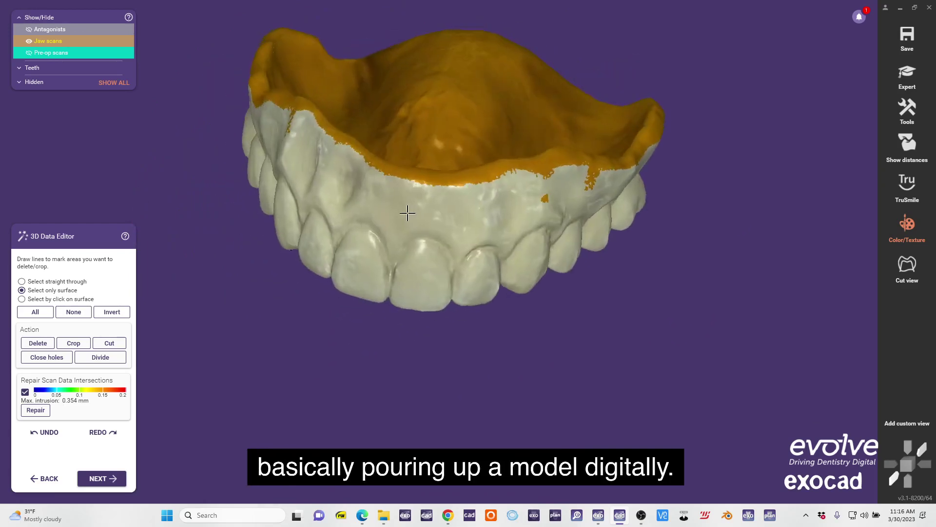
{"action": "left_click", "coordinate": [112, 312]}
- Show the triangle orientation of the trimmed jaw scan and examine its inner and outer sides
{"action": "right_click_drag", "start_coordinate": [436, 237], "coordinate": [593, 97]}
{"action": "right_click", "coordinate": [605, 61]}
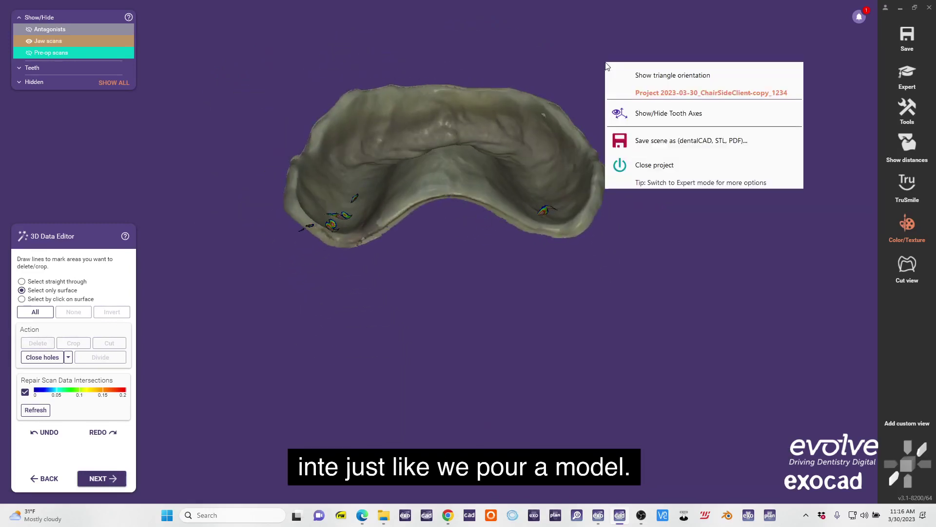
{"action": "left_click", "coordinate": [410, 32]}
{"action": "right_click", "coordinate": [533, 20]}
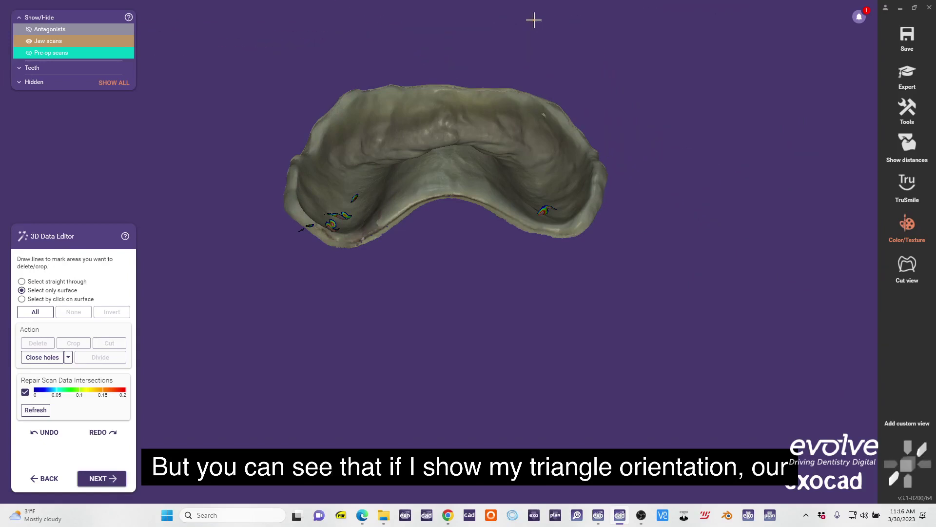
{"action": "right_click", "coordinate": [533, 21]}
{"action": "left_click", "coordinate": [609, 38]}
{"action": "right_click_drag", "start_coordinate": [485, 184], "coordinate": [495, 257]}
{"action": "right_click_drag", "start_coordinate": [488, 104], "coordinate": [395, 332]}
{"action": "right_click", "coordinate": [563, 41]}
{"action": "left_click", "coordinate": [623, 63]}
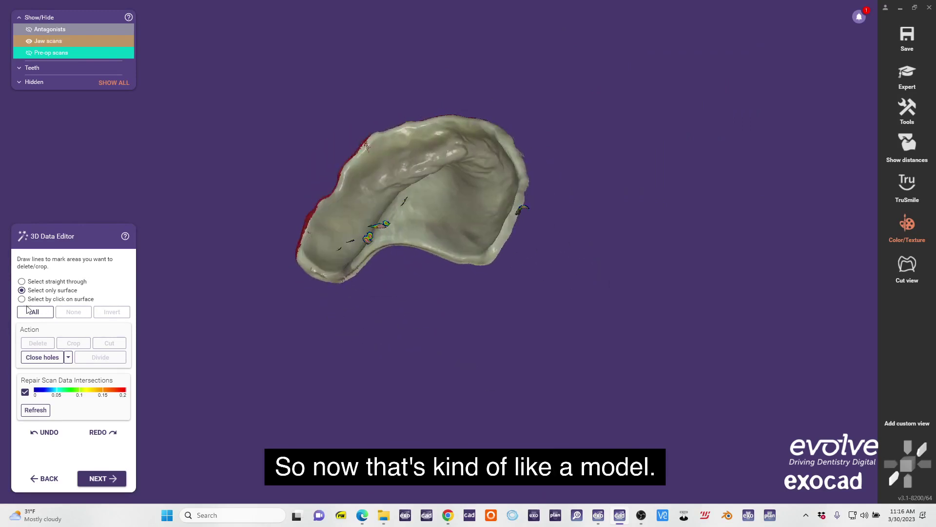
- Delete the floating fragments around the main jaw scan by inverting its component selection, and continue to tooth model placement
{"action": "right_click_drag", "start_coordinate": [219, 306], "coordinate": [450, 209]}
{"action": "left_click", "coordinate": [477, 223]}
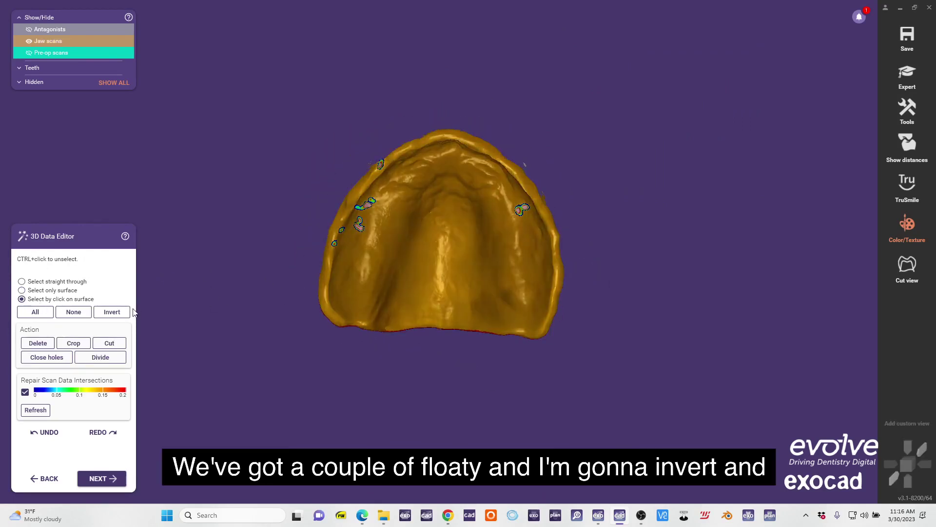
{"action": "left_click", "coordinate": [113, 314]}
{"action": "left_click", "coordinate": [38, 343]}
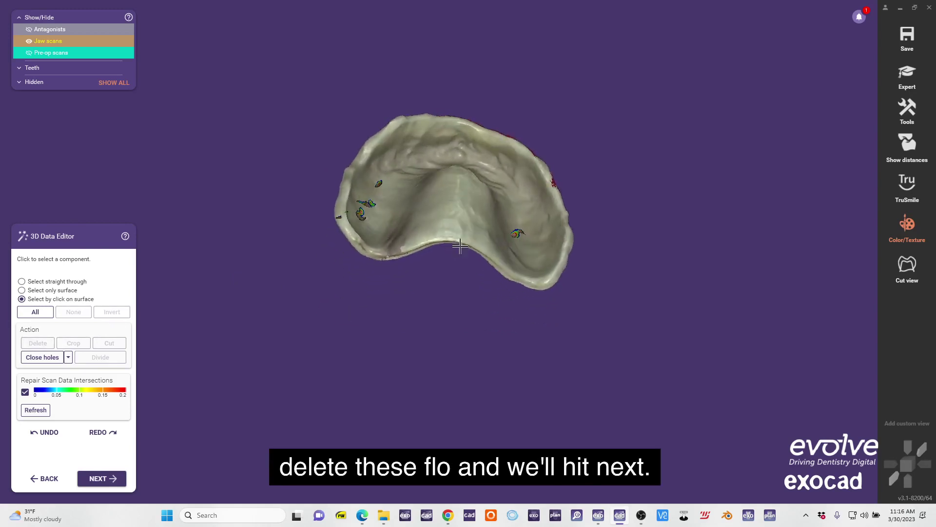
{"action": "left_click", "coordinate": [103, 478]}
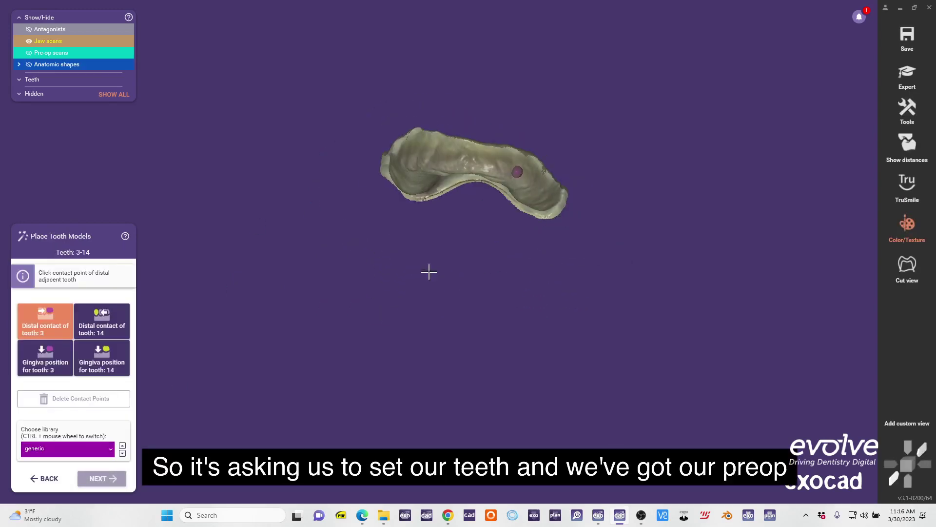
- Show the pre-op scan semi-transparent without its color texture, set the contact points for teeth 3 and 14, and continue to tooth placement
{"action": "left_click", "coordinate": [104, 52]}
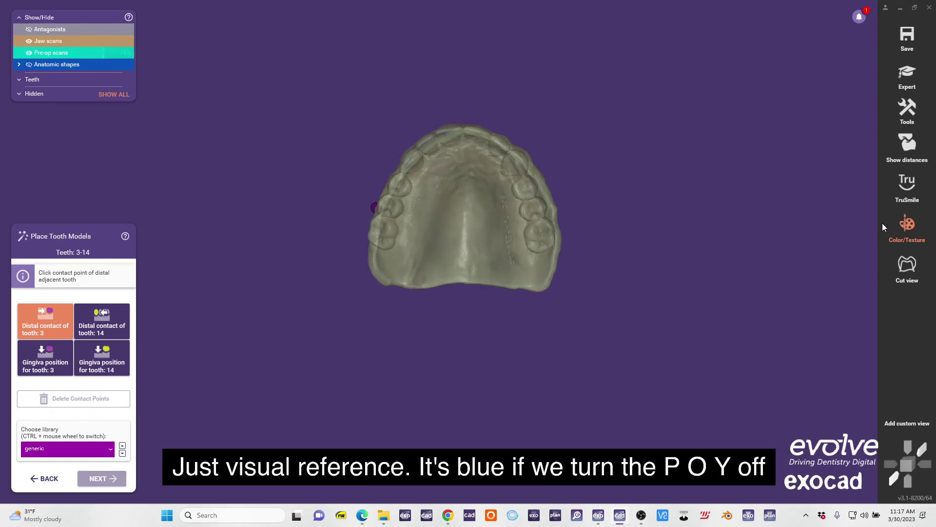
{"action": "left_click", "coordinate": [904, 225]}
{"action": "right_click_drag", "start_coordinate": [520, 291], "coordinate": [488, 380]}
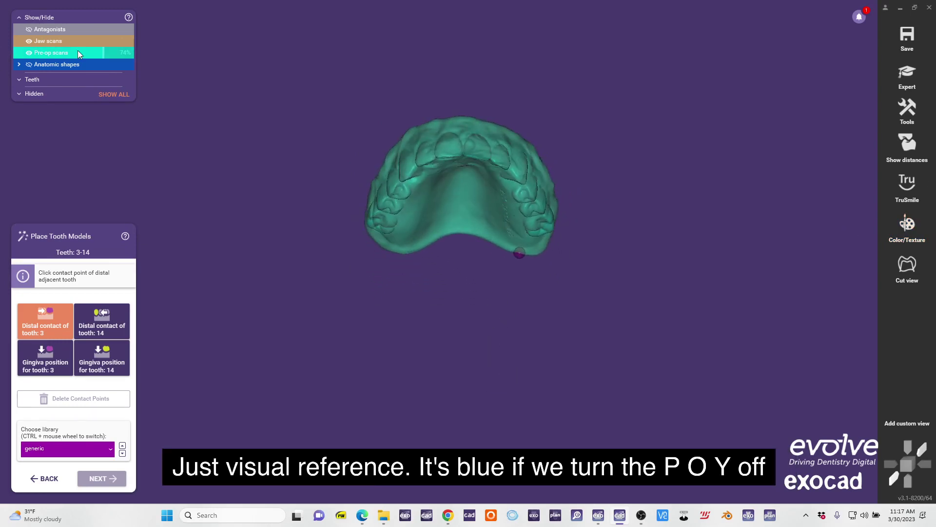
{"action": "mouse_move", "coordinate": [78, 52]}
{"action": "left_mouse_down"}
{"action": "mouse_move", "coordinate": [1, 45]}
{"action": "mouse_move", "coordinate": [113, 45]}
{"action": "mouse_move", "coordinate": [60, 52]}
{"action": "left_mouse_up"}
{"action": "mouse_move", "coordinate": [514, 266]}
{"action": "right_mouse_down"}
{"action": "mouse_move", "coordinate": [512, 288]}
{"action": "mouse_move", "coordinate": [509, 276]}
{"action": "right_mouse_up"}
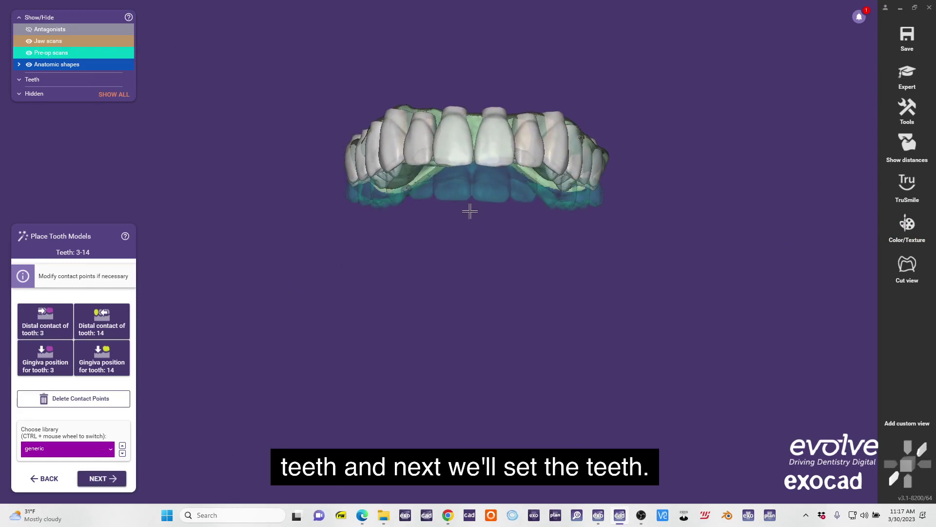
{"action": "left_click", "coordinate": [100, 478]}
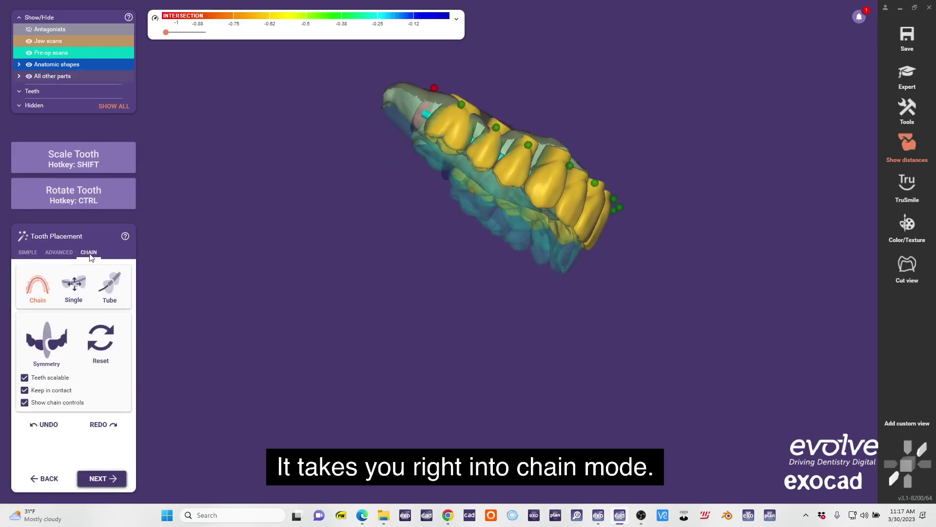
- In simple mode with all teeth moving simultaneously, shrink the whole arch and align its midline to the pre-op denture
{"action": "right_click_drag", "start_coordinate": [571, 195], "coordinate": [407, 202]}
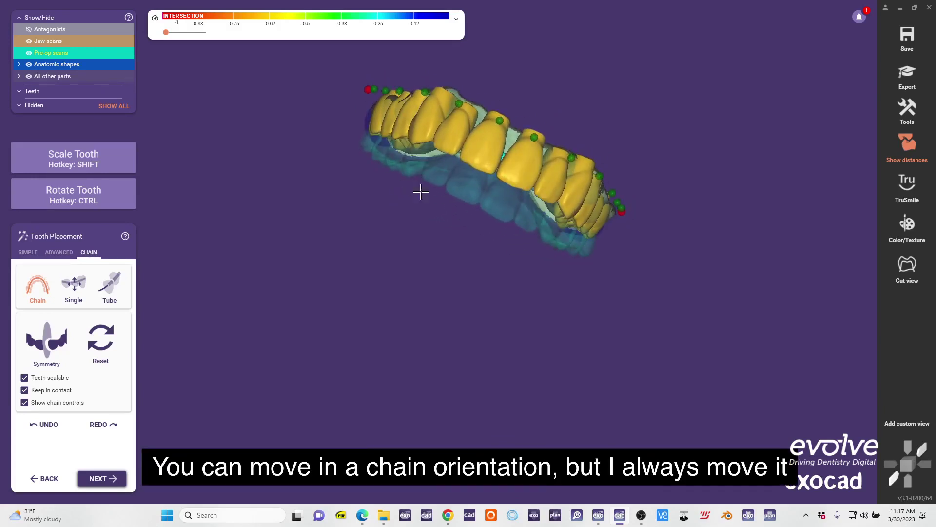
{"action": "left_click", "coordinate": [28, 252]}
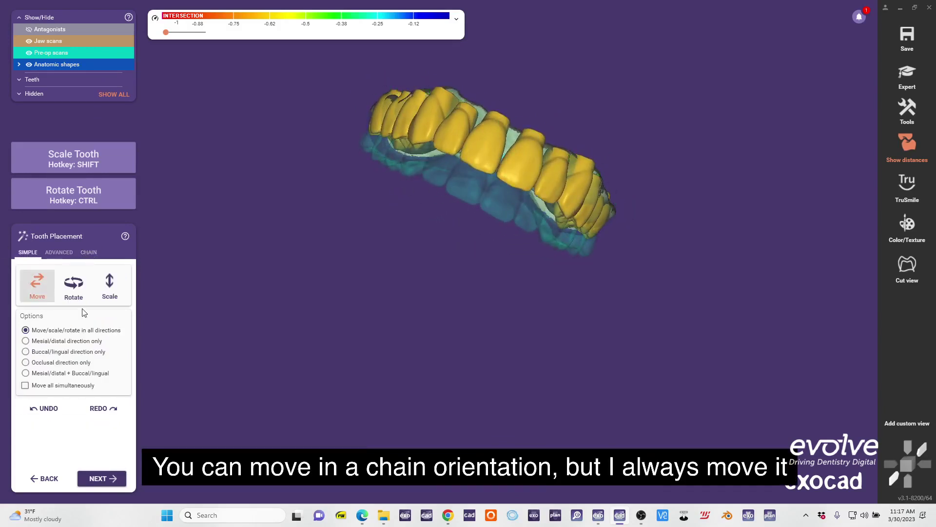
{"action": "left_click", "coordinate": [69, 385]}
{"action": "right_click_drag", "start_coordinate": [468, 324], "coordinate": [468, 241]}
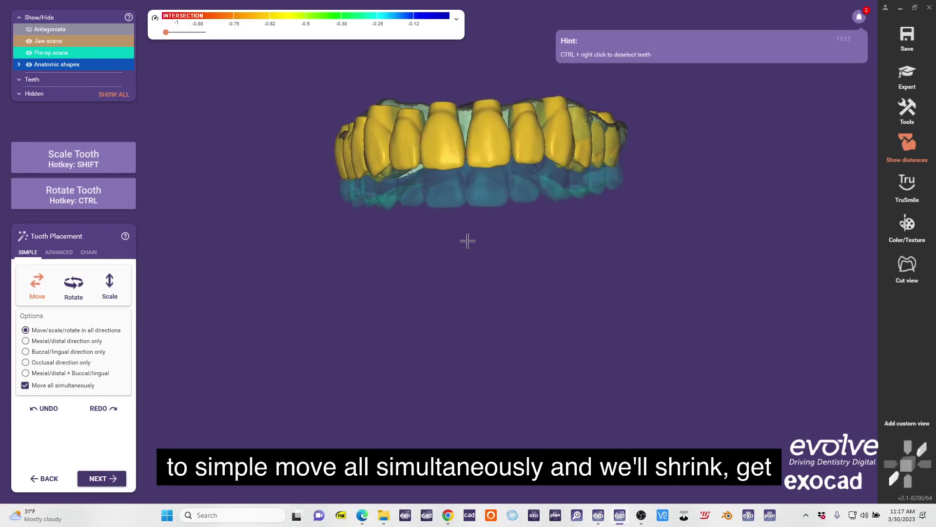
{"action": "scroll", "coordinate": [486, 121], "scroll_direction": "up", "scroll_amount": 3}
{"action": "left_click_drag", "start_coordinate": [489, 94], "coordinate": [480, 173], "text": "shift"}
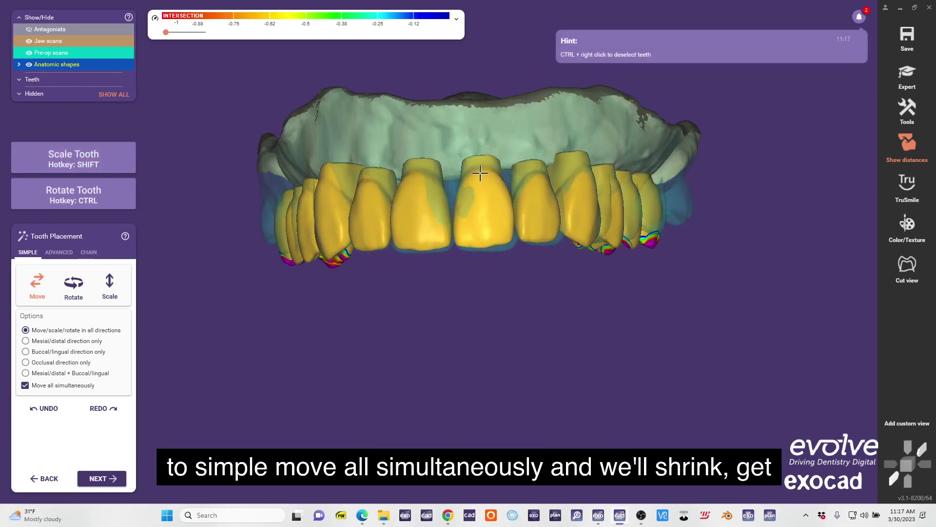
{"action": "right_click_drag", "start_coordinate": [481, 174], "coordinate": [508, 75]}
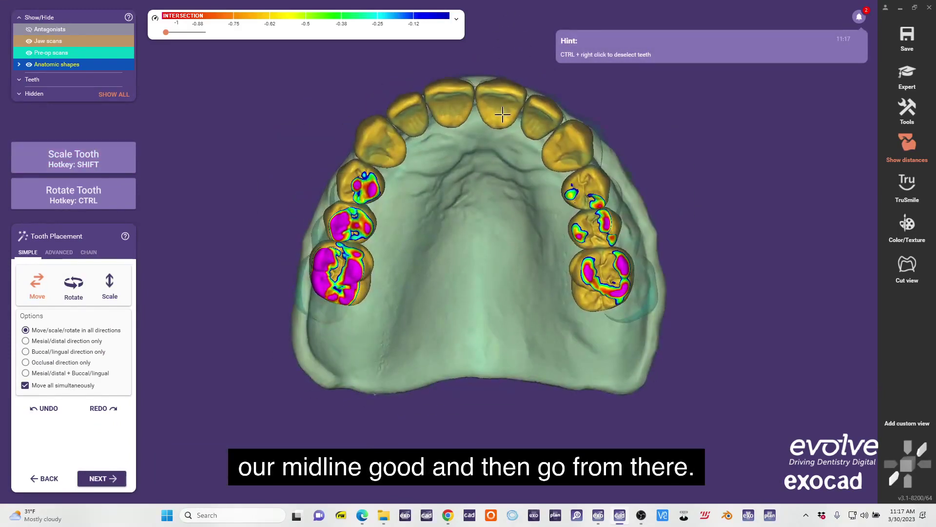
{"action": "right_click_drag", "start_coordinate": [502, 115], "coordinate": [498, 157]}
{"action": "scroll", "coordinate": [502, 165], "scroll_direction": "down", "scroll_amount": 2}
- Disable simultaneous tooth movement, hide the jaw scan behind the semi-transparent pre-op scan, and turn off the distance display
{"action": "left_click_drag", "start_coordinate": [105, 52], "coordinate": [141, 54]}
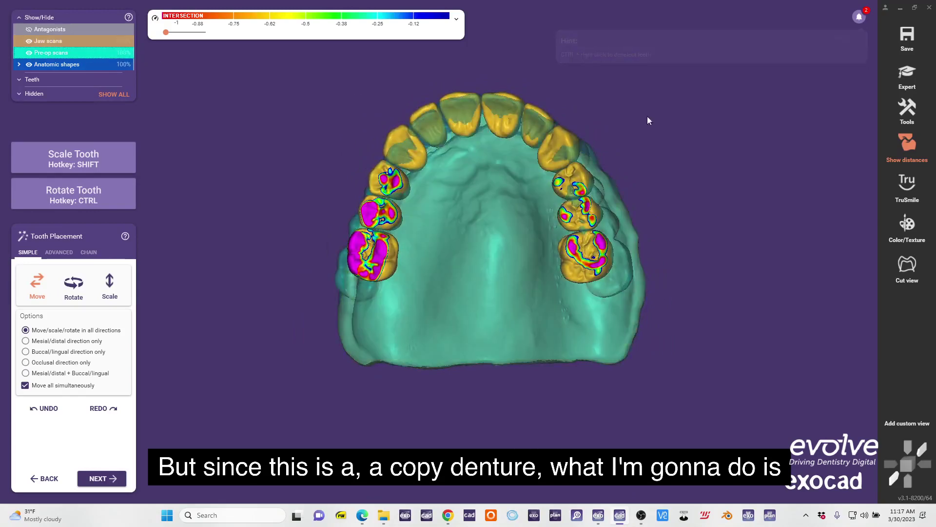
{"action": "right_click_drag", "start_coordinate": [649, 121], "coordinate": [481, 212]}
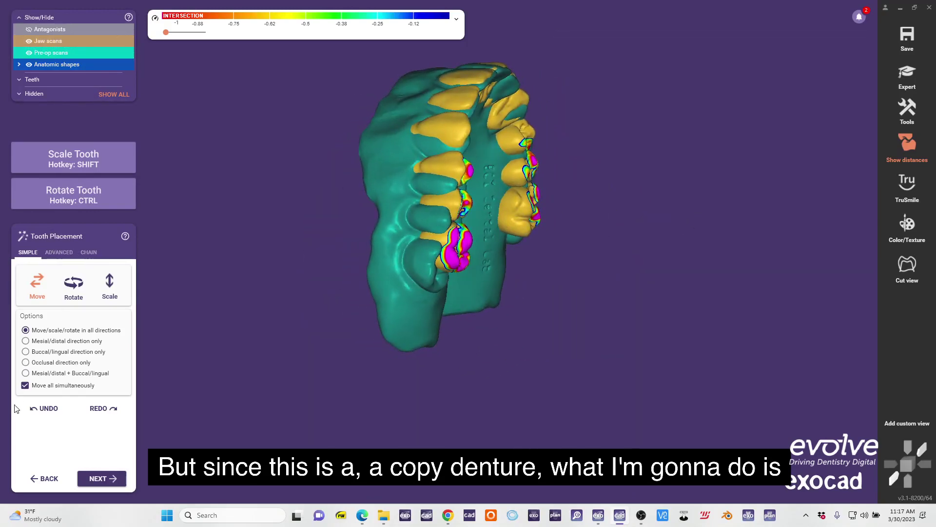
{"action": "right_click_drag", "start_coordinate": [400, 283], "coordinate": [341, 229]}
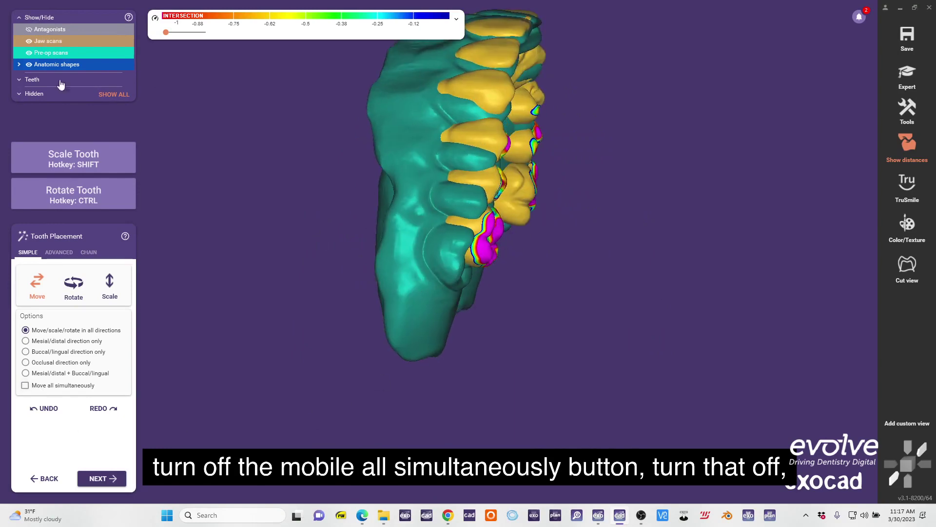
{"action": "left_click", "coordinate": [59, 53]}
{"action": "right_click_drag", "start_coordinate": [288, 151], "coordinate": [682, 256]}
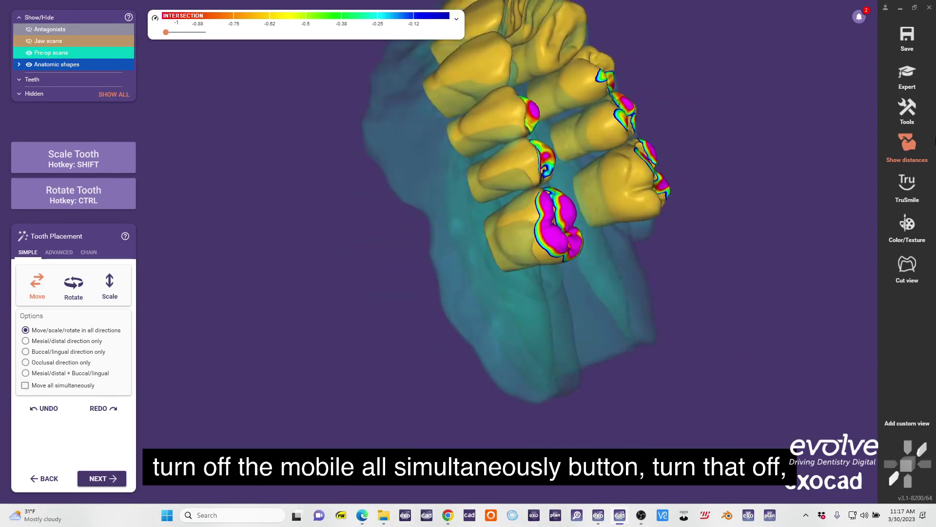
{"action": "left_click", "coordinate": [901, 146]}
- Shrink, move and rotate the first molar (tooth 3) so it sits inside the matching pre-op denture tooth
{"action": "right_click_drag", "start_coordinate": [610, 254], "coordinate": [557, 233]}
{"action": "key", "text": "shift"}
{"action": "left_click_drag", "start_coordinate": [533, 218], "coordinate": [522, 271]}
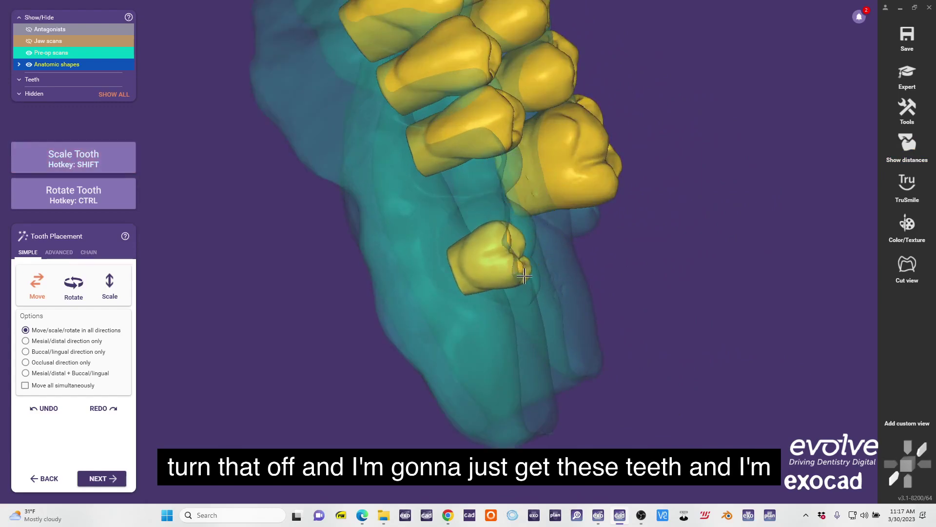
{"action": "right_click_drag", "start_coordinate": [521, 271], "coordinate": [575, 268]}
{"action": "left_click_drag", "start_coordinate": [575, 265], "coordinate": [540, 252], "text": "ctrl"}
- Shrink the second premolar (tooth 4) and move it inside its pre-op denture tooth
{"action": "right_click_drag", "start_coordinate": [577, 218], "coordinate": [549, 192]}
{"action": "left_click_drag", "start_coordinate": [565, 184], "coordinate": [547, 188], "text": "shift"}
{"action": "left_click_drag", "start_coordinate": [547, 188], "coordinate": [541, 224]}
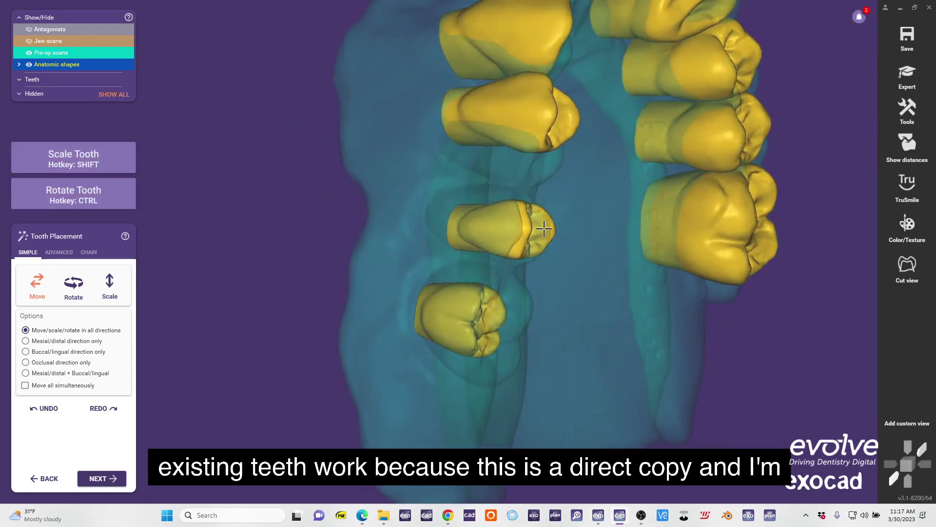
{"action": "right_click_drag", "start_coordinate": [541, 223], "coordinate": [510, 211]}
{"action": "left_click_drag", "start_coordinate": [462, 182], "coordinate": [457, 181]}
{"action": "scroll", "coordinate": [451, 192], "scroll_direction": "up", "scroll_amount": 2}
- Shrink the first premolar (tooth 5) and move it inside the corresponding tooth of the pre-op denture
{"action": "right_click_drag", "start_coordinate": [451, 192], "coordinate": [458, 297]}
{"action": "scroll", "coordinate": [429, 193], "scroll_direction": "up", "scroll_amount": 3}
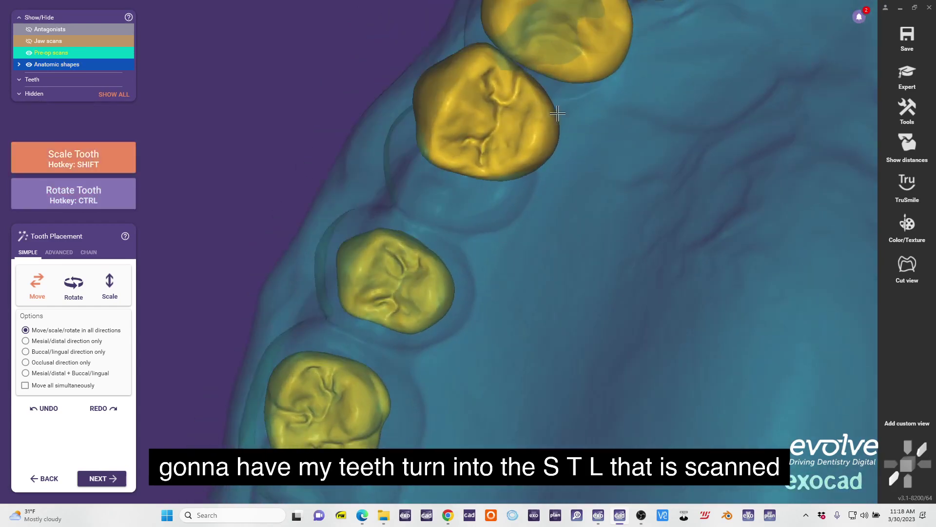
{"action": "left_click_drag", "start_coordinate": [558, 112], "coordinate": [510, 125], "text": "shift"}
{"action": "left_click_drag", "start_coordinate": [510, 125], "coordinate": [487, 192]}
{"action": "right_click_drag", "start_coordinate": [487, 192], "coordinate": [534, 192]}
{"action": "left_click_drag", "start_coordinate": [581, 250], "coordinate": [588, 253], "text": "shift"}
{"action": "right_click_drag", "start_coordinate": [588, 253], "coordinate": [491, 210]}
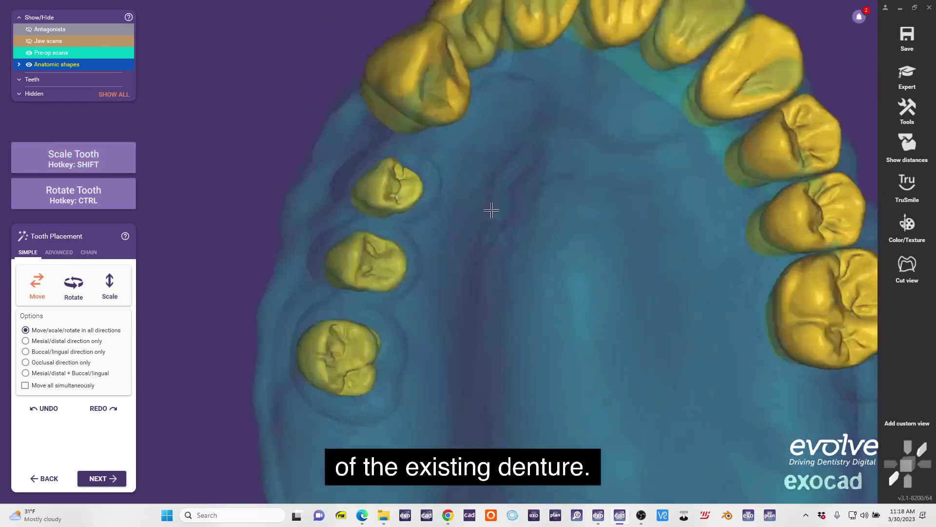
- Fit teeth 6 to 12 inside the pre-op denture teeth and shrink the opposite first molar (tooth 14) into its position
{"action": "scroll", "coordinate": [359, 165], "scroll_direction": "up", "scroll_amount": 2}
{"action": "right_click_drag", "start_coordinate": [352, 169], "coordinate": [595, 389]}
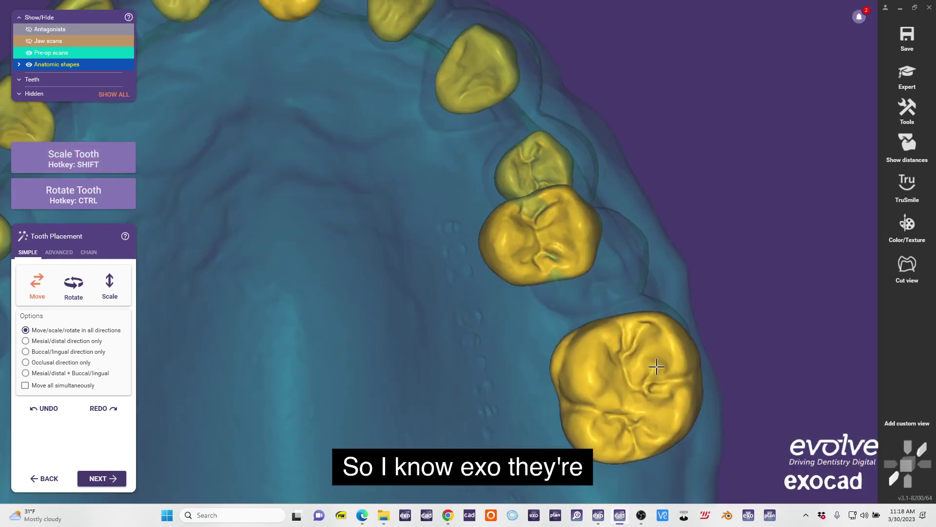
{"action": "left_click_drag", "start_coordinate": [654, 368], "coordinate": [667, 380], "text": "shift"}
{"action": "right_click_drag", "start_coordinate": [667, 379], "coordinate": [576, 234]}
{"action": "left_click_drag", "start_coordinate": [568, 259], "coordinate": [586, 284]}
{"action": "right_click_drag", "start_coordinate": [579, 293], "coordinate": [581, 415]}
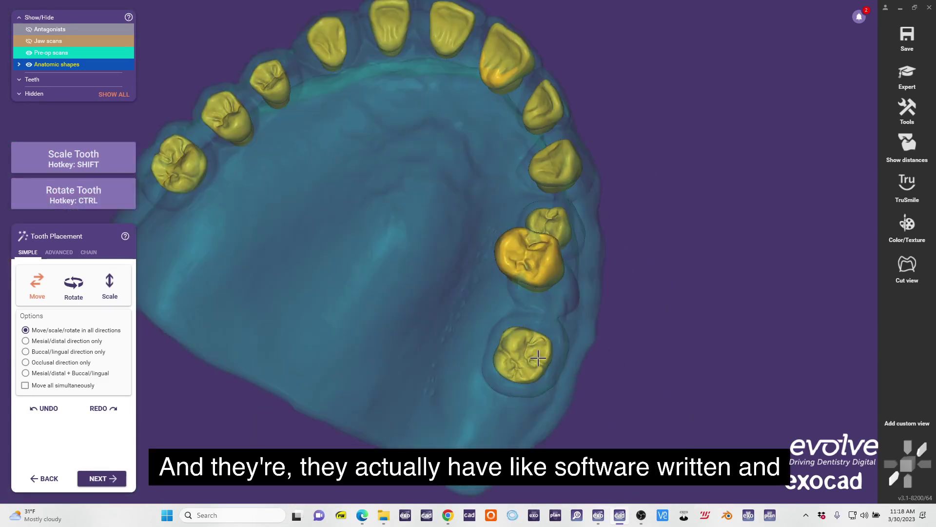
- Shrink the second premolar (tooth 13) and place it between teeth 12 and 14 inside the pre-op denture
{"action": "scroll", "coordinate": [548, 263], "scroll_direction": "up", "scroll_amount": 2}
{"action": "mouse_move", "coordinate": [556, 282]}
{"action": "left_mouse_down", "text": "shift"}
{"action": "mouse_move", "coordinate": [559, 303]}
{"action": "mouse_move", "coordinate": [559, 293]}
{"action": "left_mouse_up", "text": "shift"}
{"action": "right_click_drag", "start_coordinate": [597, 312], "coordinate": [593, 195]}
{"action": "scroll", "coordinate": [561, 268], "scroll_direction": "up", "scroll_amount": 2}
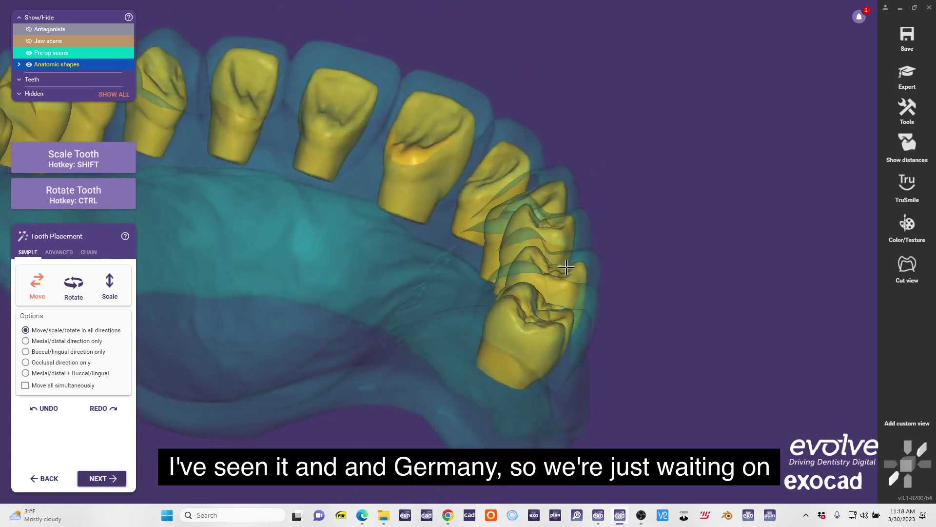
{"action": "scroll", "coordinate": [551, 286], "scroll_direction": "down", "scroll_amount": 2}
{"action": "right_click_drag", "start_coordinate": [550, 286], "coordinate": [539, 341]}
{"action": "scroll", "coordinate": [553, 297], "scroll_direction": "up", "scroll_amount": 3}
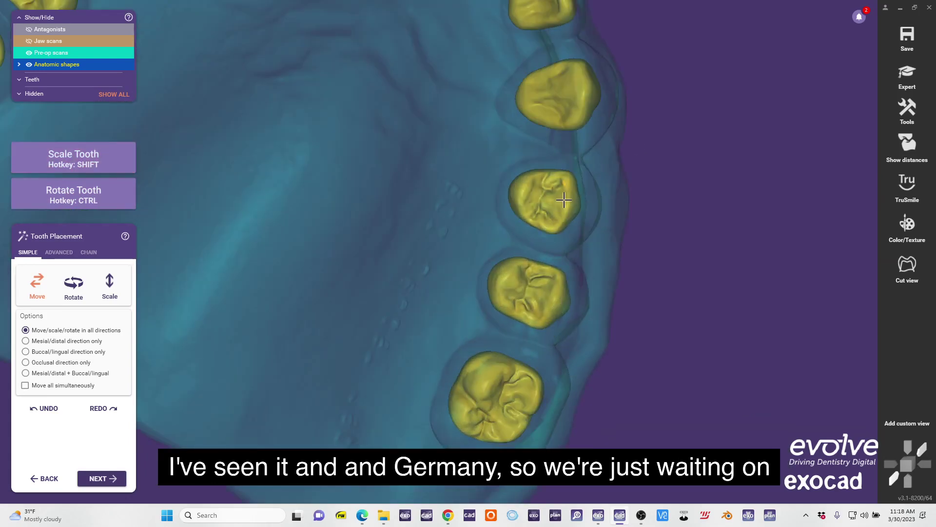
- Adjust the size and position of the central incisor (tooth 9) so it stays within the pre-op denture tooth
{"action": "scroll", "coordinate": [570, 202], "scroll_direction": "down", "scroll_amount": 4}
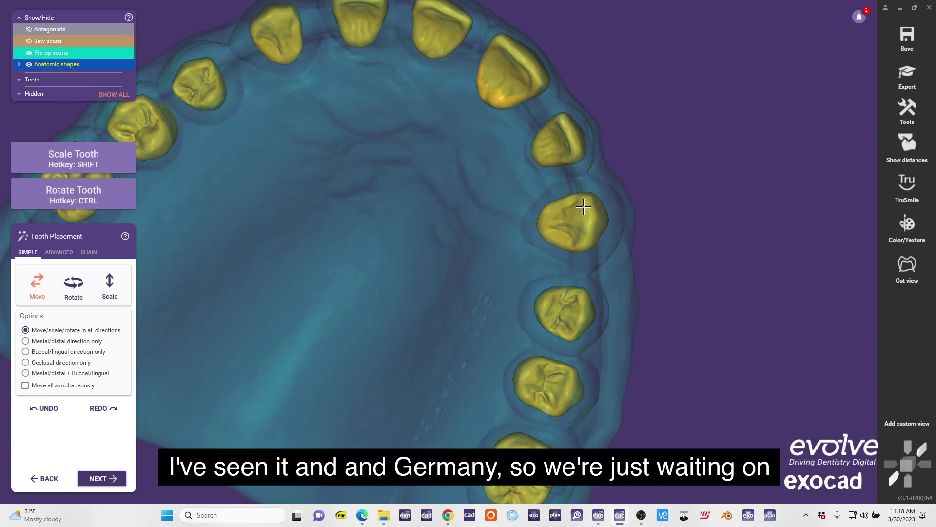
{"action": "right_click_drag", "start_coordinate": [584, 198], "coordinate": [577, 153]}
{"action": "left_click_drag", "start_coordinate": [569, 149], "coordinate": [567, 154]}
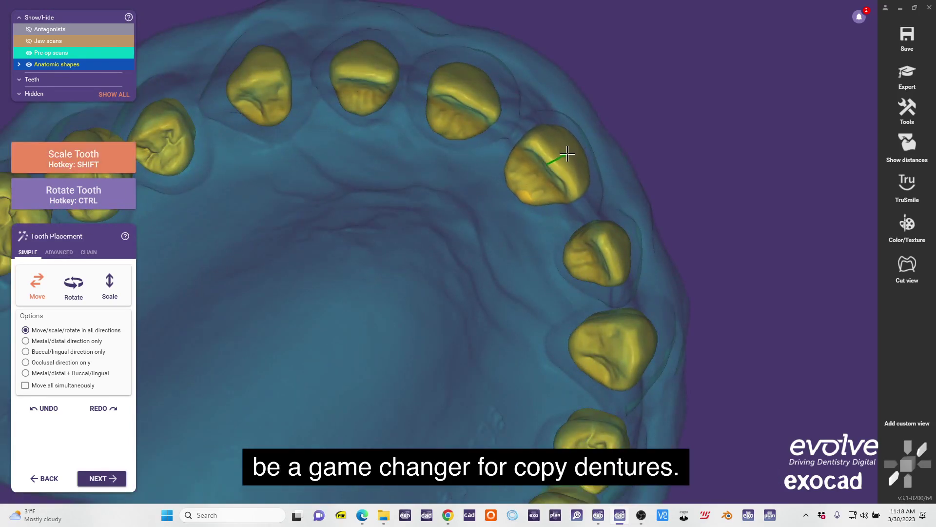
{"action": "right_click_drag", "start_coordinate": [568, 168], "coordinate": [567, 273]}
{"action": "scroll", "coordinate": [567, 274], "scroll_direction": "up", "scroll_amount": 6}
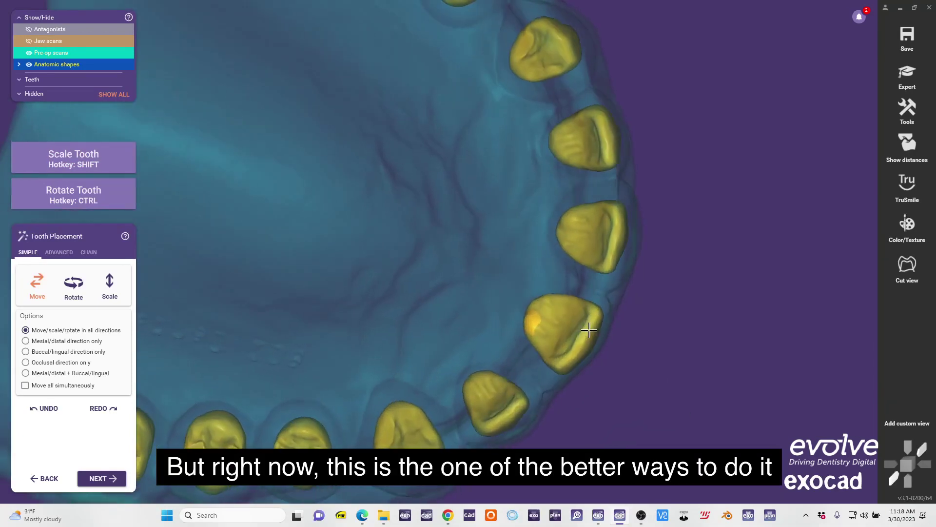
{"action": "key", "text": "shift"}
{"action": "left_click_drag", "start_coordinate": [586, 341], "coordinate": [584, 337], "text": "shift"}
{"action": "key", "text": "shift"}
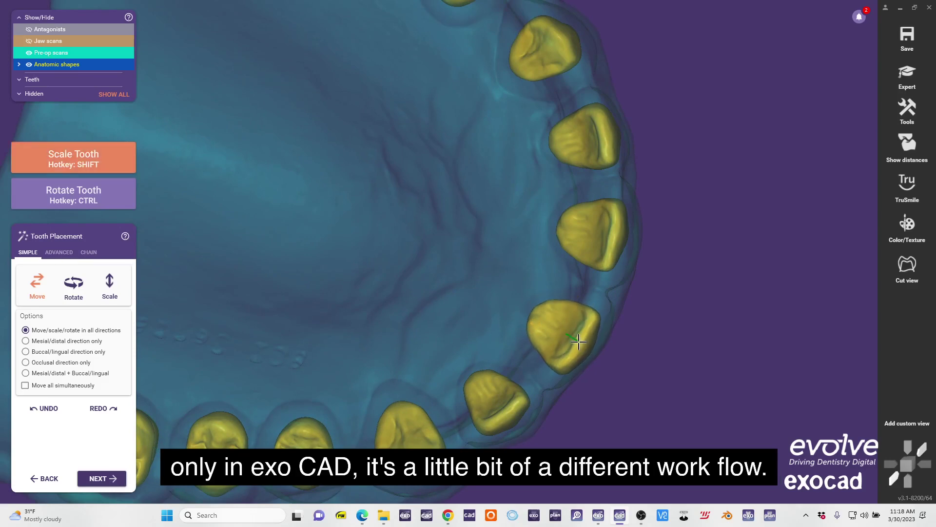
{"action": "right_click_drag", "start_coordinate": [568, 341], "coordinate": [676, 319]}
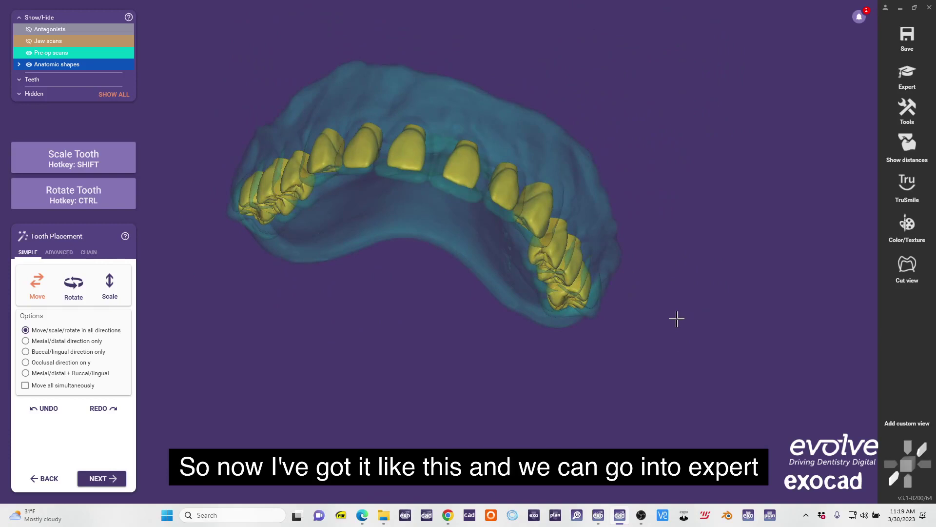
- Enter Expert mode and select the upper jaw scan, shown at 100% opacity with the pre-op scan hidden
{"action": "left_click_drag", "start_coordinate": [20, 39], "coordinate": [76, 39]}
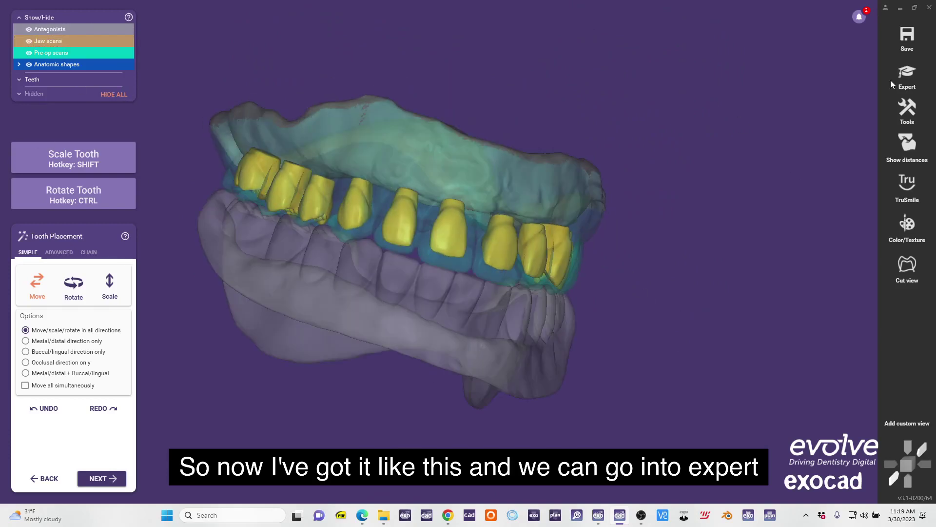
{"action": "left_click", "coordinate": [906, 75]}
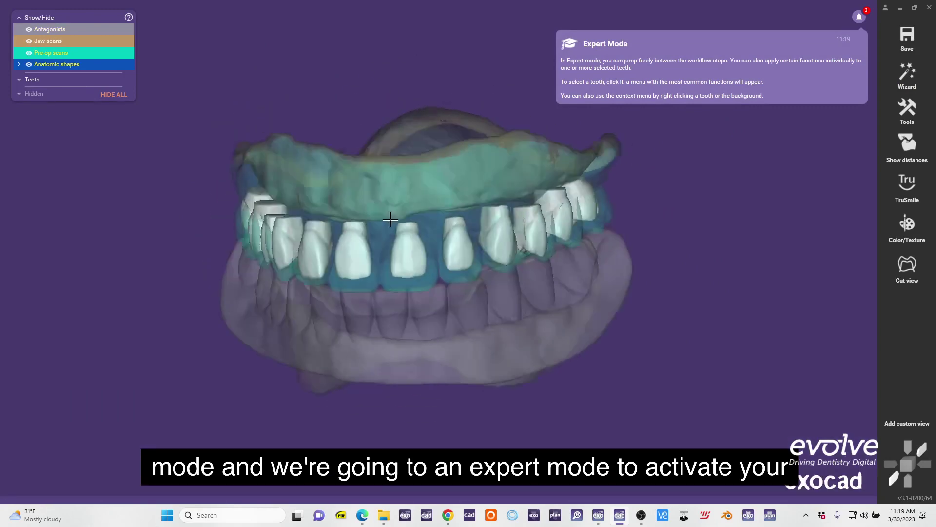
{"action": "right_click_drag", "start_coordinate": [391, 219], "coordinate": [405, 203]}
{"action": "left_click_drag", "start_coordinate": [68, 41], "coordinate": [122, 41]}
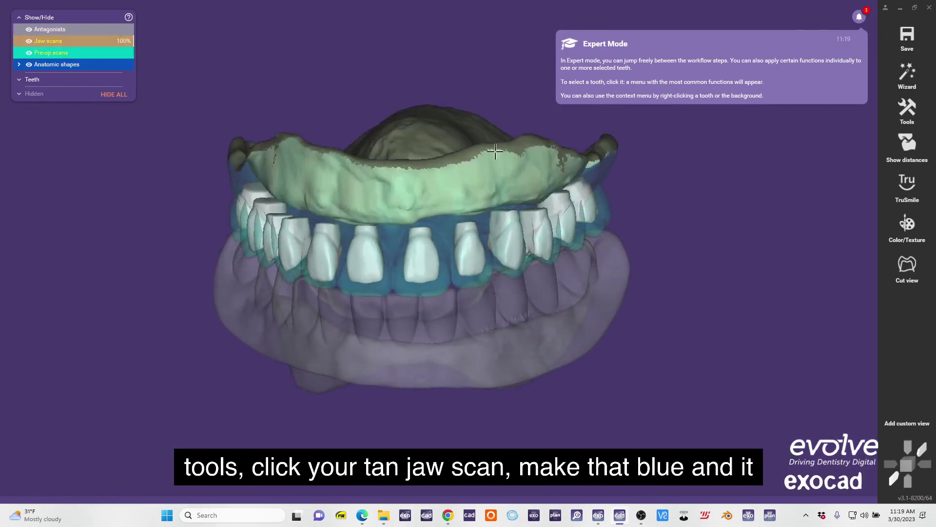
{"action": "right_click_drag", "start_coordinate": [337, 110], "coordinate": [360, 170]}
{"action": "left_click", "coordinate": [29, 52]}
{"action": "left_click", "coordinate": [386, 237]}
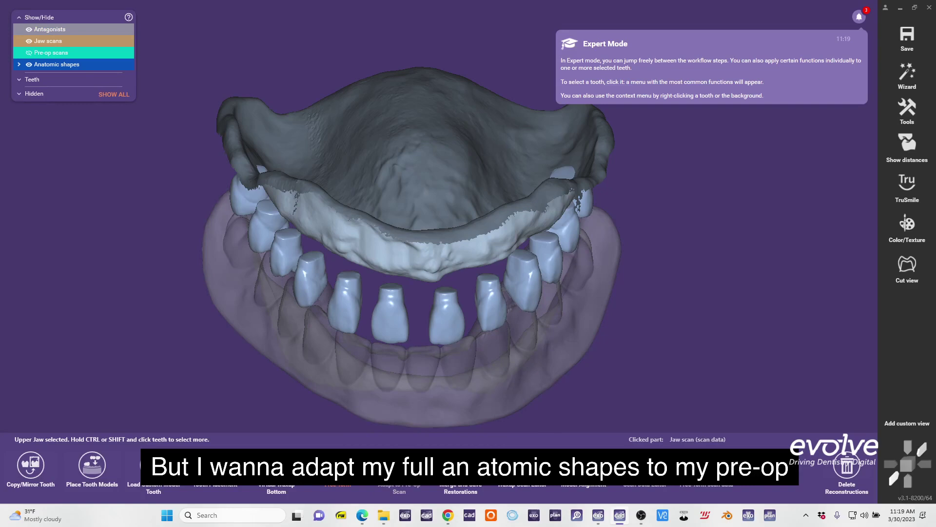
- Try to adapt the upper model teeth to the pre-op scan
{"action": "left_click", "coordinate": [400, 465]}
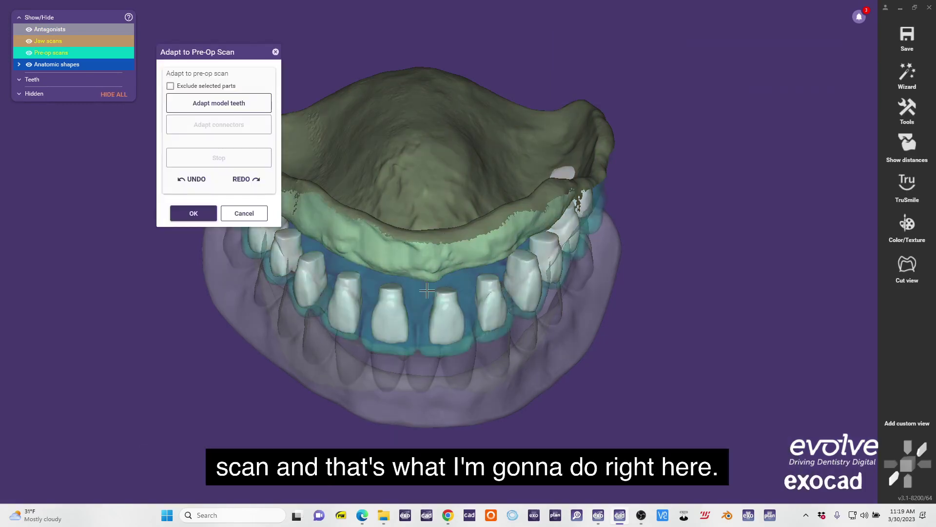
{"action": "right_click_drag", "start_coordinate": [469, 343], "coordinate": [471, 287]}
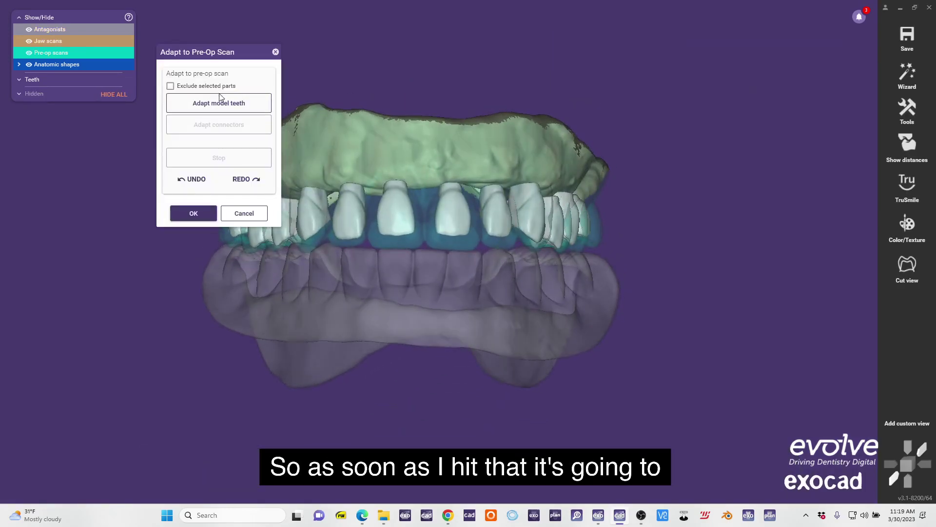
{"action": "left_click", "coordinate": [218, 103]}
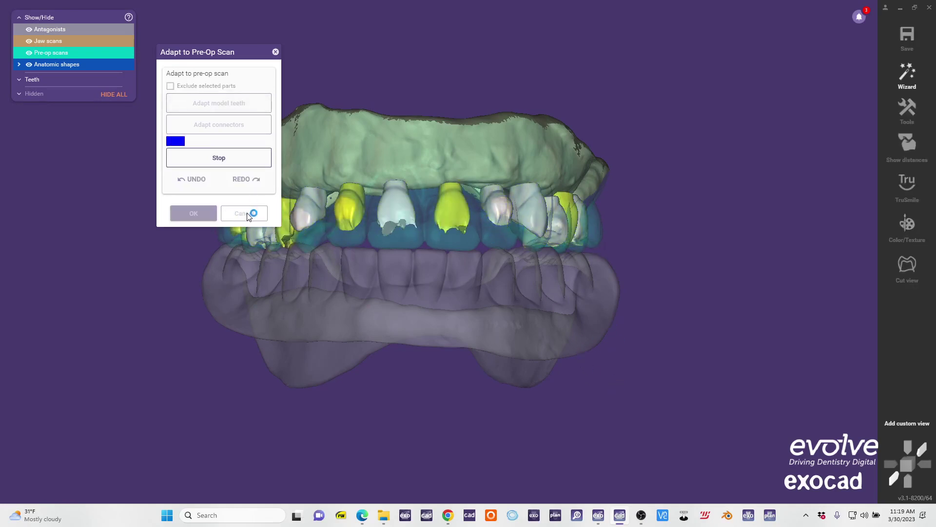
{"action": "left_click", "coordinate": [275, 52]}
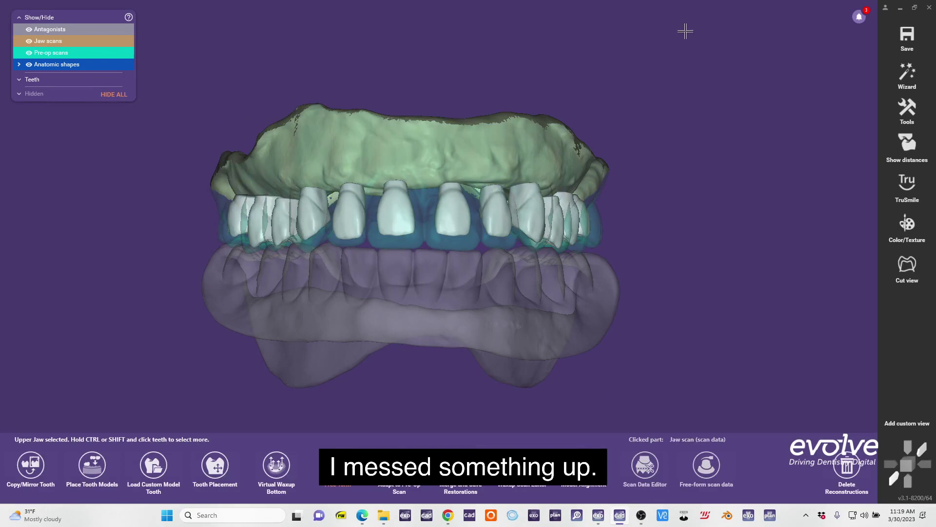
- Check the triangle orientation of the pre-op scan in the mesh editor and invert it
{"action": "right_click", "coordinate": [452, 146]}
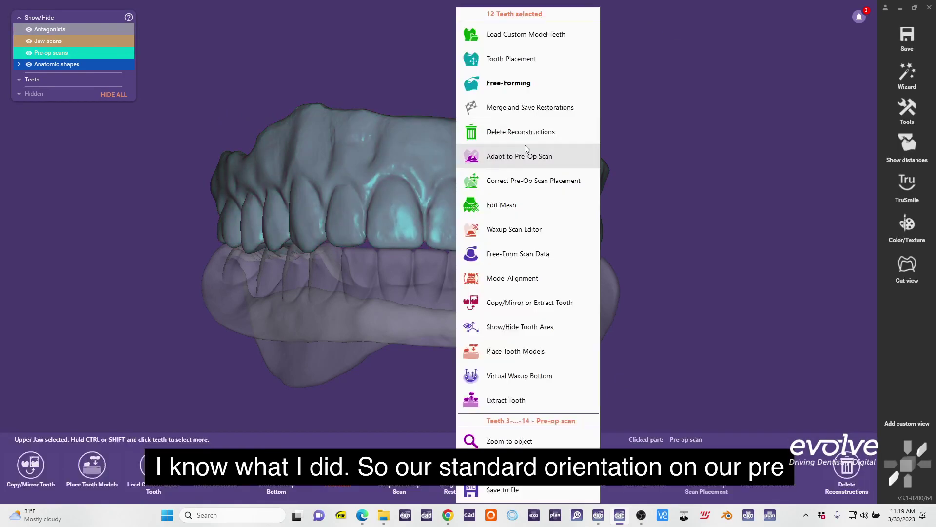
{"action": "left_click", "coordinate": [516, 205]}
{"action": "right_click_drag", "start_coordinate": [418, 141], "coordinate": [446, 195]}
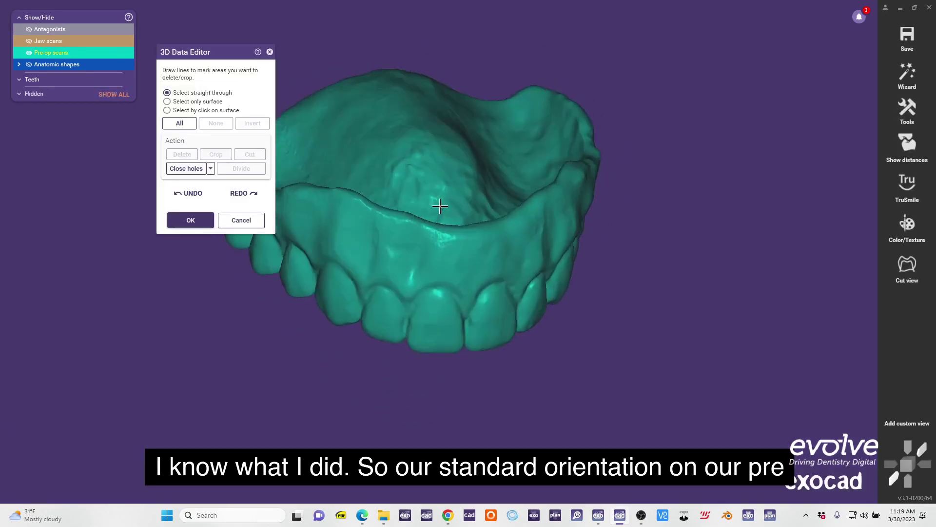
{"action": "right_click", "coordinate": [453, 194]}
{"action": "left_click", "coordinate": [501, 208]}
{"action": "right_click", "coordinate": [480, 154]}
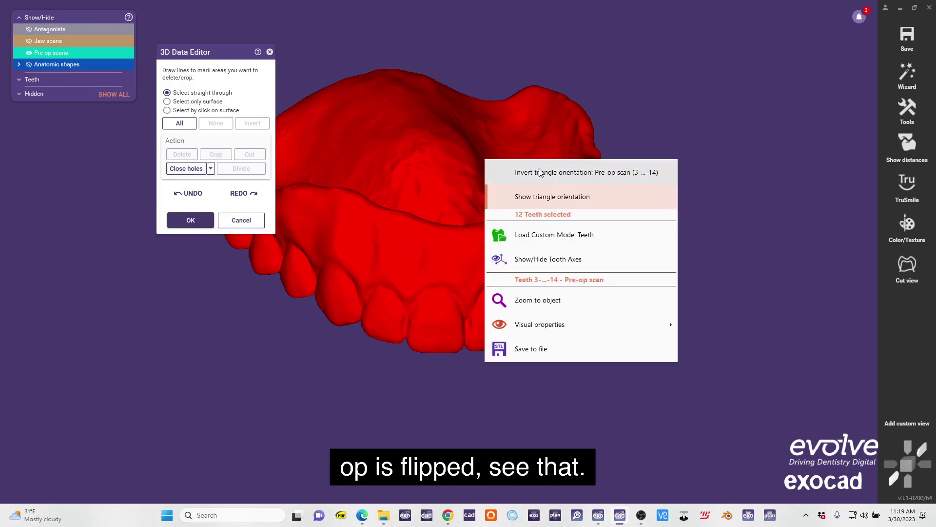
{"action": "left_click", "coordinate": [517, 162]}
{"action": "left_click", "coordinate": [190, 220]}
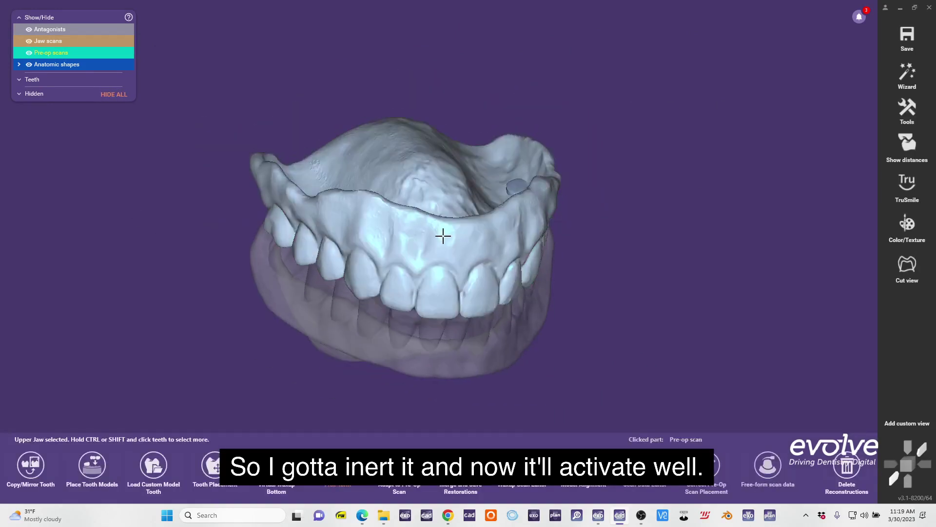
- Adapt the upper model teeth to the inverted pre-op scan and inspect them from the occlusal side
{"action": "left_click", "coordinate": [399, 466]}
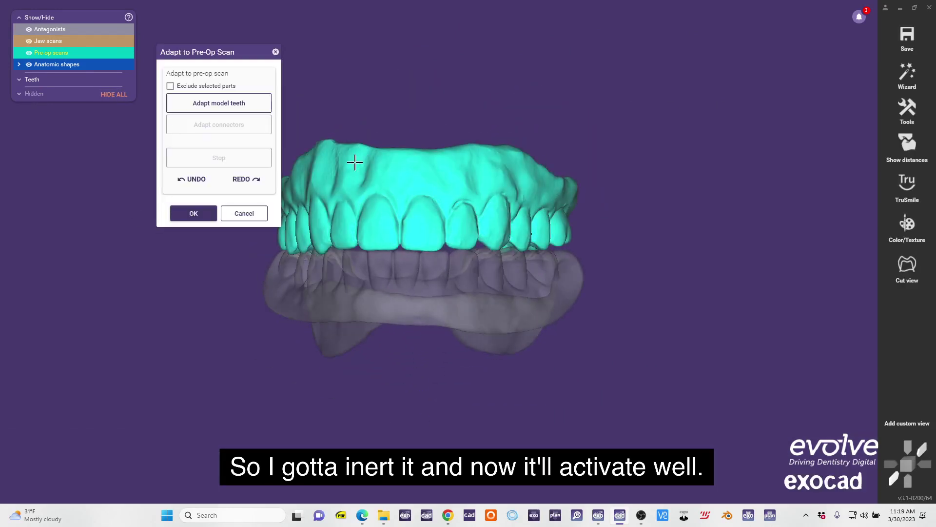
{"action": "left_click", "coordinate": [65, 53]}
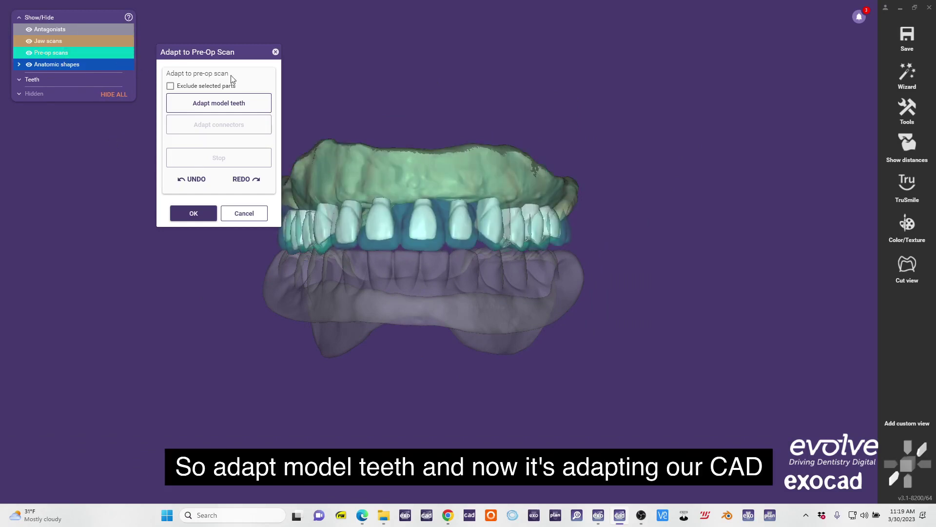
{"action": "left_click", "coordinate": [234, 105]}
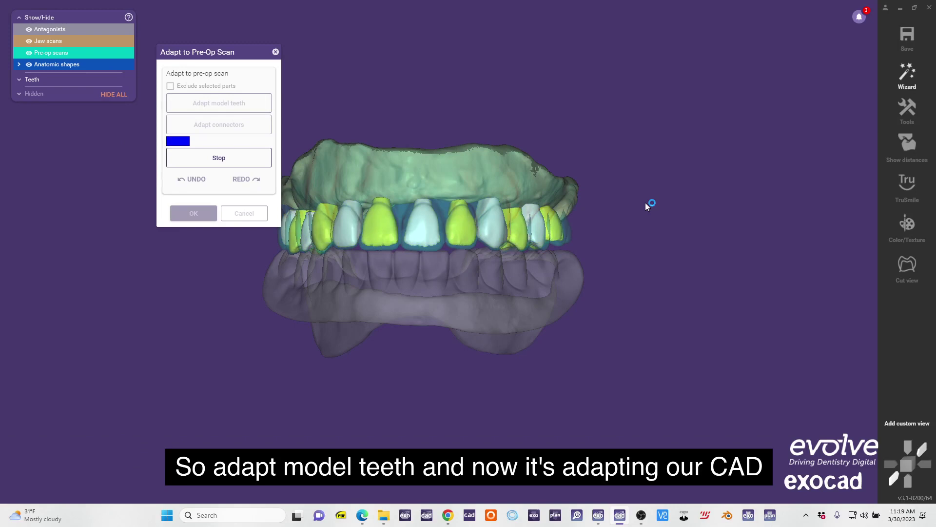
{"action": "right_click_drag", "start_coordinate": [504, 270], "coordinate": [469, 285]}
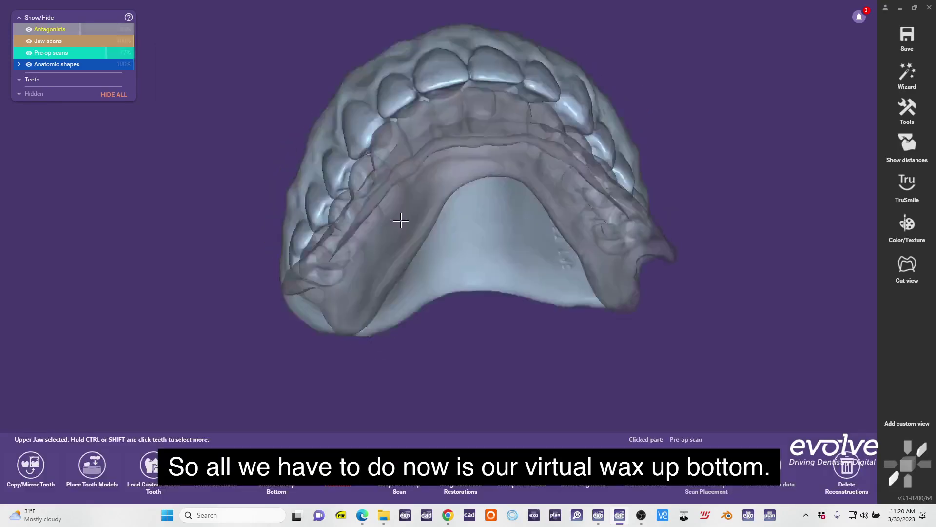
- Create a virtual waxup bottom for teeth 3 to 14 on the jaw scan using the Design gingiva bottom option
{"action": "left_click", "coordinate": [277, 466]}
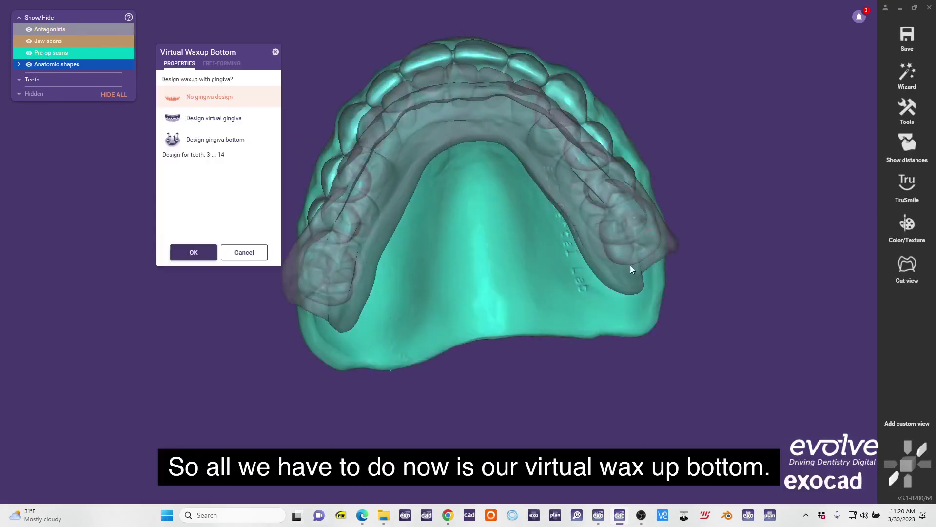
{"action": "left_click", "coordinate": [28, 29]}
{"action": "left_click", "coordinate": [215, 139]}
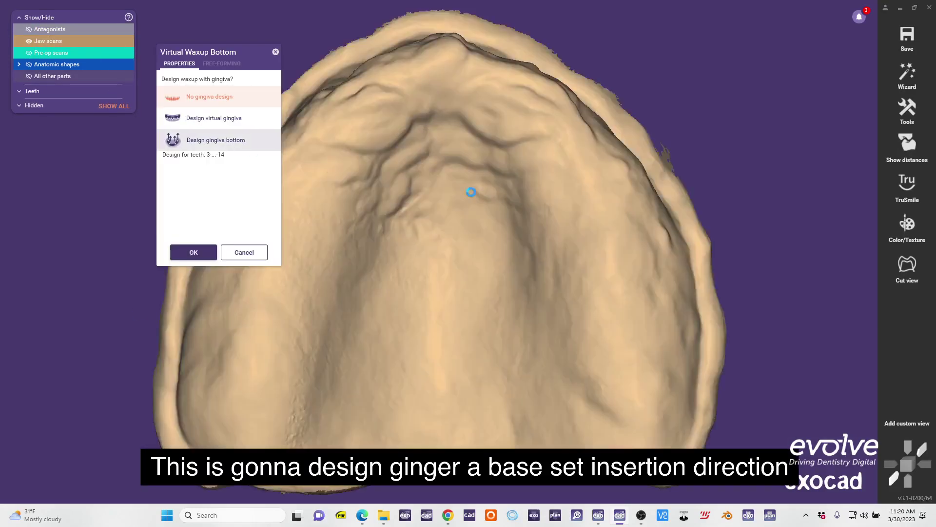
{"action": "scroll", "coordinate": [488, 192], "scroll_direction": "down", "scroll_amount": 3}
{"action": "right_click_drag", "start_coordinate": [496, 192], "coordinate": [463, 235]}
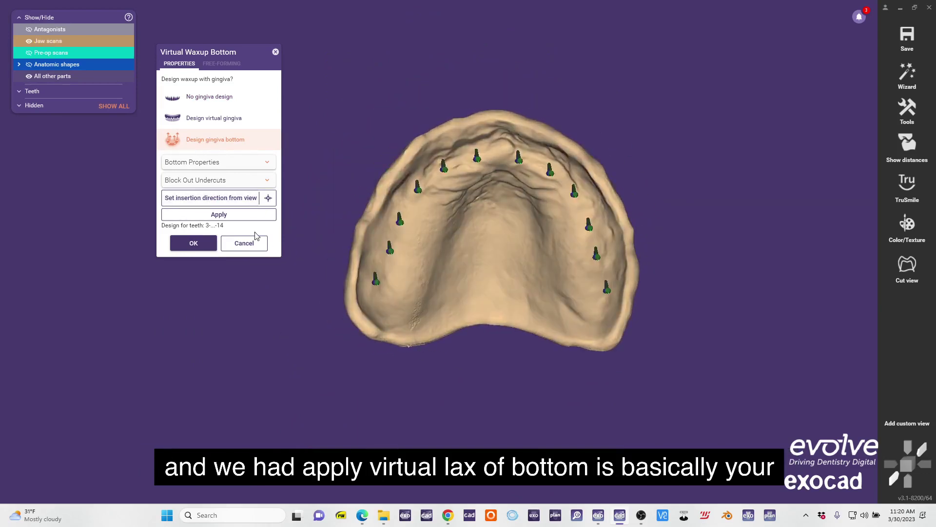
{"action": "left_click", "coordinate": [244, 215]}
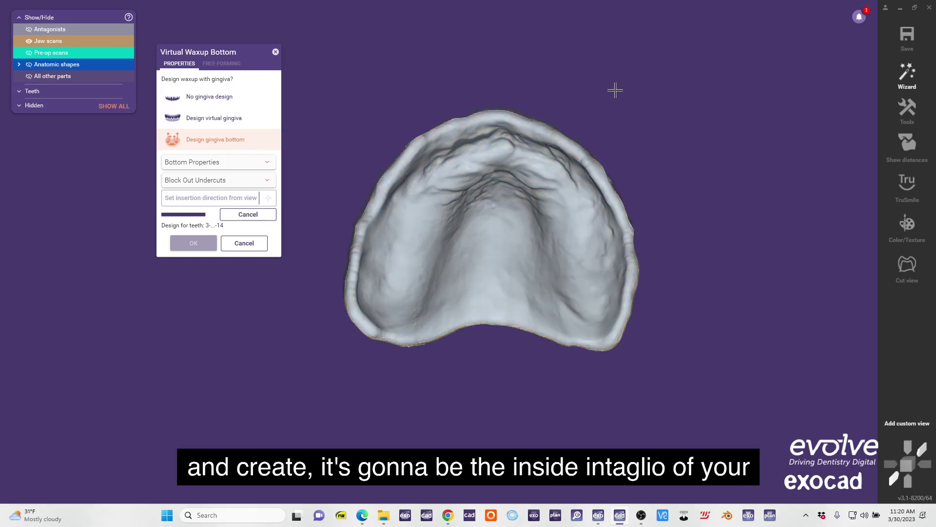
{"action": "right_click_drag", "start_coordinate": [481, 337], "coordinate": [532, 285]}
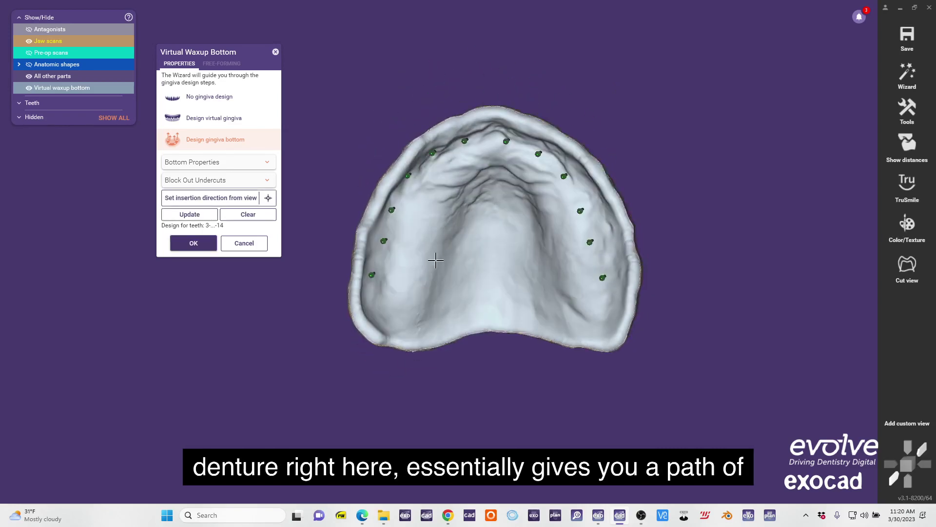
{"action": "left_click", "coordinate": [195, 247]}
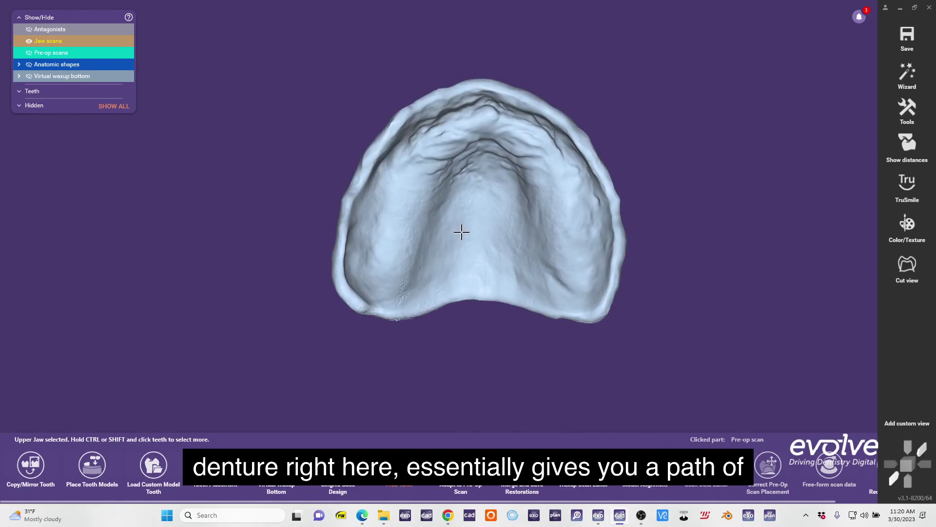
- Draw the gingiva base margin line around the vestibule of the waxup bottom and generate the base with 2 mm thickness
{"action": "left_click", "coordinate": [399, 466]}
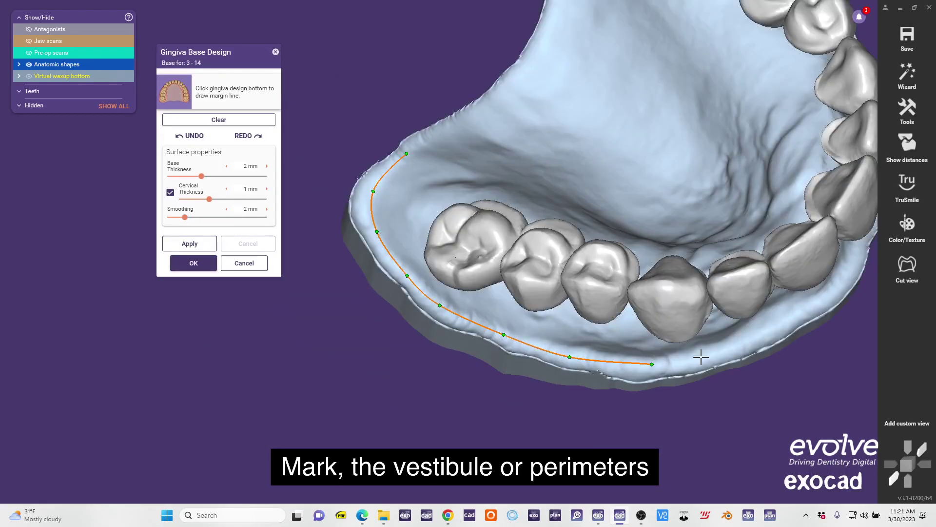
{"action": "left_click", "coordinate": [738, 346]}
{"action": "middle_click_drag", "start_coordinate": [738, 346], "coordinate": [566, 336]}
{"action": "left_click", "coordinate": [629, 312]}
{"action": "left_click", "coordinate": [685, 255]}
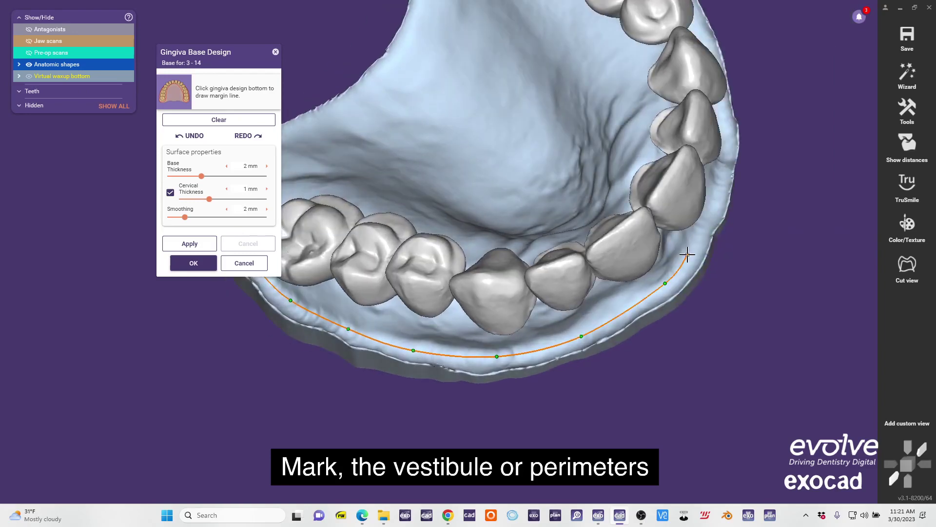
{"action": "right_click_drag", "start_coordinate": [686, 254], "coordinate": [648, 296]}
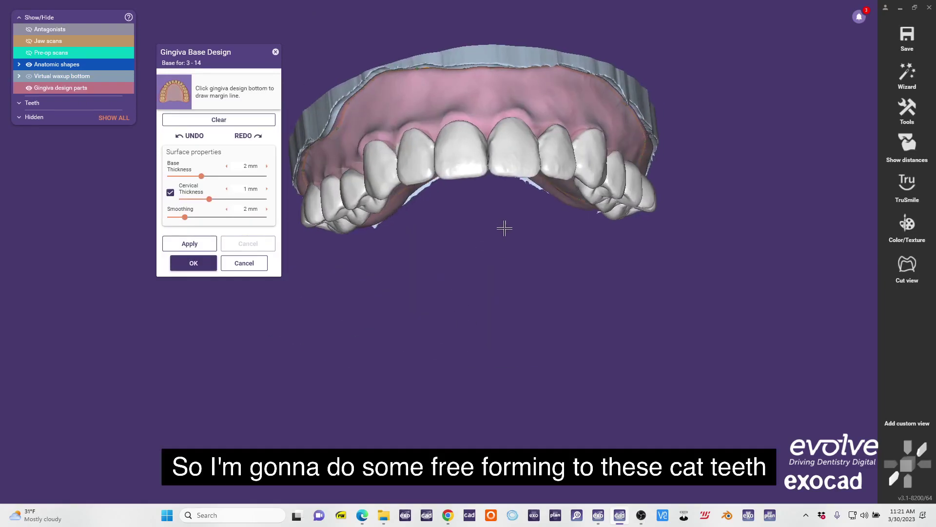
{"action": "left_click", "coordinate": [194, 263]}
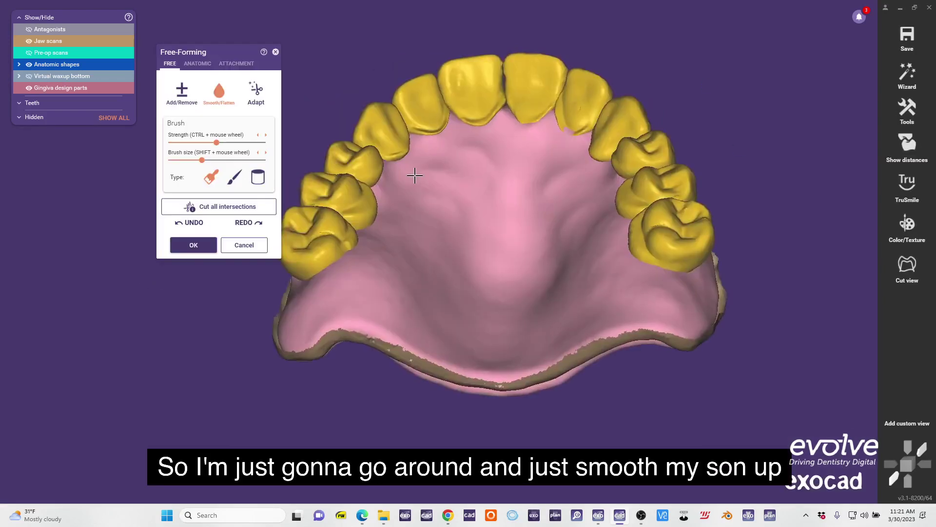
- Smooth the lingual surfaces of the upper teeth where they meet the palatal gingiva, leaving the occlusal surfaces untouched
{"action": "scroll", "coordinate": [351, 234], "scroll_direction": "up", "scroll_amount": 2}
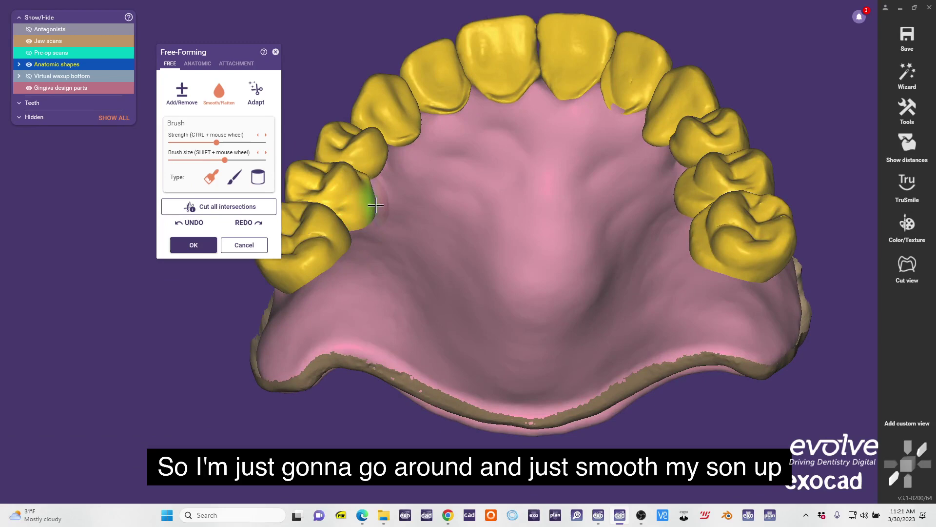
{"action": "mouse_move", "coordinate": [376, 206]}
{"action": "right_mouse_down"}
{"action": "mouse_move", "coordinate": [378, 244]}
{"action": "mouse_move", "coordinate": [416, 211]}
{"action": "mouse_move", "coordinate": [445, 225]}
{"action": "mouse_move", "coordinate": [455, 208]}
{"action": "right_mouse_up"}
{"action": "scroll", "coordinate": [416, 211], "scroll_direction": "down", "scroll_amount": 2, "text": "shift"}
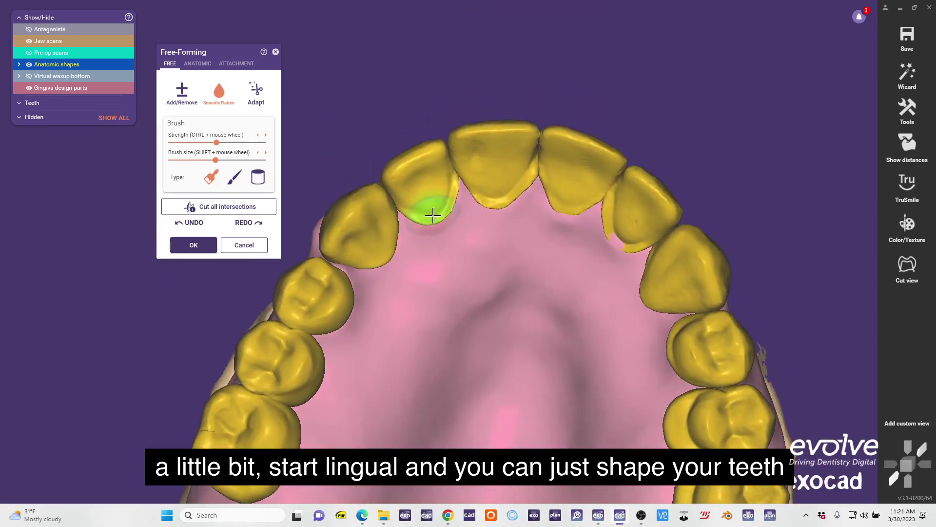
{"action": "middle_click_drag", "start_coordinate": [636, 238], "coordinate": [558, 211]}
{"action": "left_click_drag", "start_coordinate": [558, 211], "coordinate": [548, 202]}
{"action": "middle_click_drag", "start_coordinate": [585, 237], "coordinate": [554, 213]}
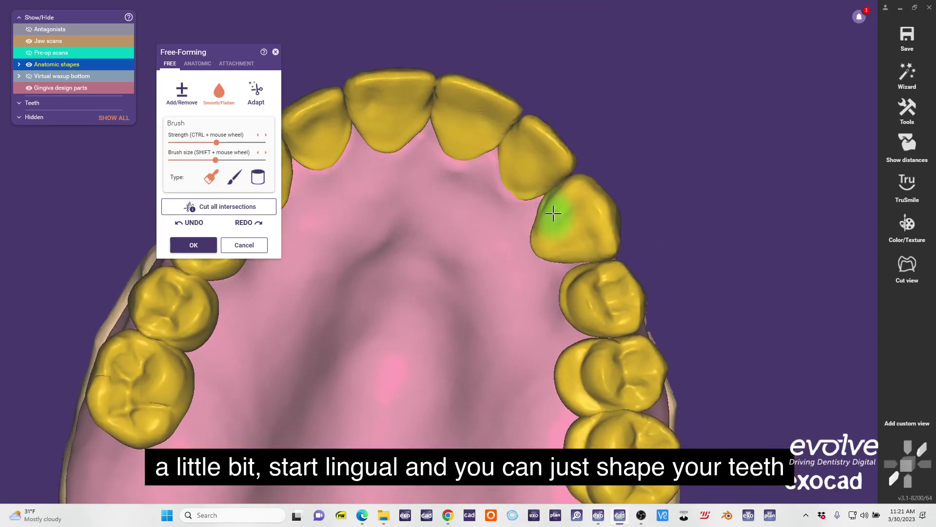
{"action": "right_click_drag", "start_coordinate": [554, 244], "coordinate": [527, 248]}
{"action": "left_click_drag", "start_coordinate": [535, 230], "coordinate": [533, 233]}
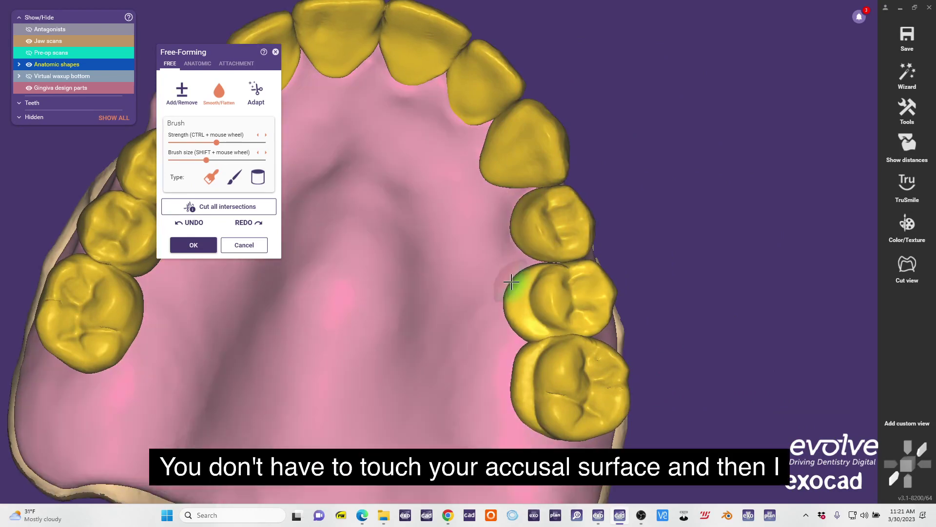
{"action": "left_click_drag", "start_coordinate": [513, 282], "coordinate": [518, 326]}
- Refine the gingival side and contact areas of the front teeth with a smaller Smooth/Flatten brush
{"action": "scroll", "coordinate": [497, 303], "scroll_direction": "down", "scroll_amount": 2, "text": "shift"}
{"action": "mouse_move", "coordinate": [518, 326]}
{"action": "right_mouse_down"}
{"action": "mouse_move", "coordinate": [496, 304]}
{"action": "mouse_move", "coordinate": [509, 264]}
{"action": "mouse_move", "coordinate": [501, 184]}
{"action": "right_mouse_up"}
{"action": "scroll", "coordinate": [522, 186], "scroll_direction": "down", "scroll_amount": 2, "text": "shift"}
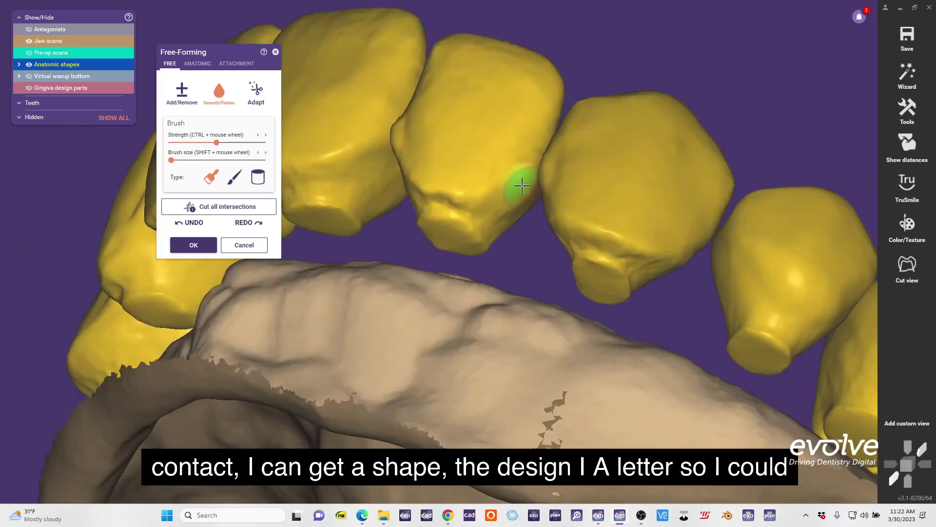
{"action": "scroll", "coordinate": [554, 180], "scroll_direction": "up", "scroll_amount": 1, "text": "shift"}
{"action": "mouse_move", "coordinate": [493, 226]}
{"action": "right_mouse_down"}
{"action": "mouse_move", "coordinate": [554, 180]}
{"action": "mouse_move", "coordinate": [589, 209]}
{"action": "right_mouse_up"}
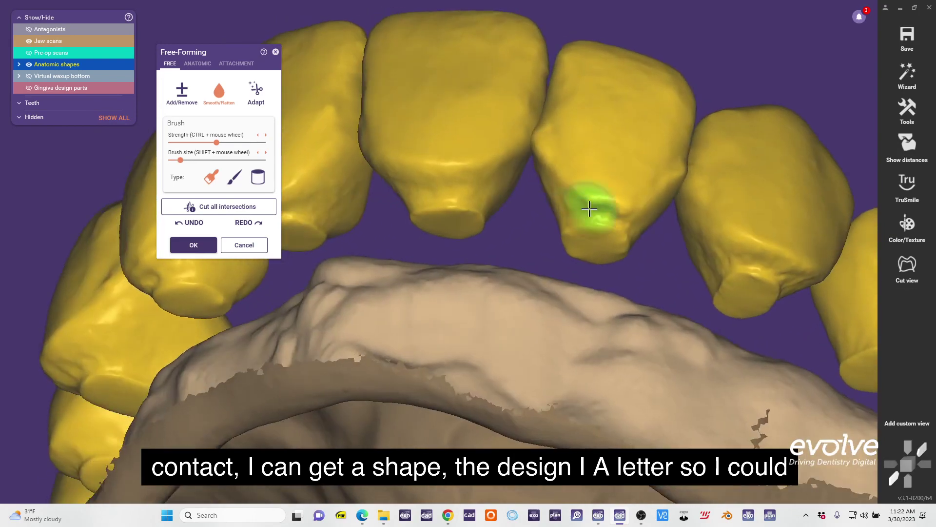
{"action": "right_click_drag", "start_coordinate": [514, 244], "coordinate": [487, 209]}
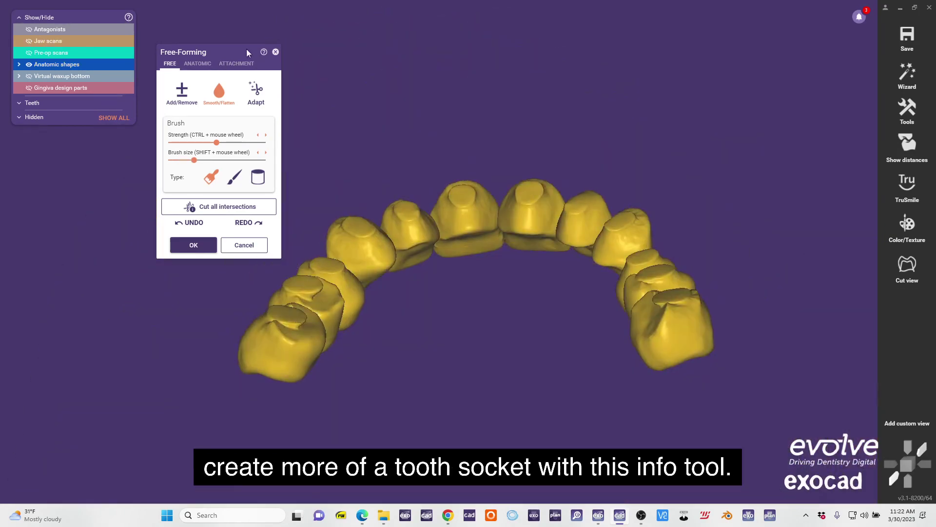
- Paint the gingival ends of all upper teeth with a 5.5 mm Paint & Pull brush and pull them upward to deepen the sockets
{"action": "left_click", "coordinate": [210, 64]}
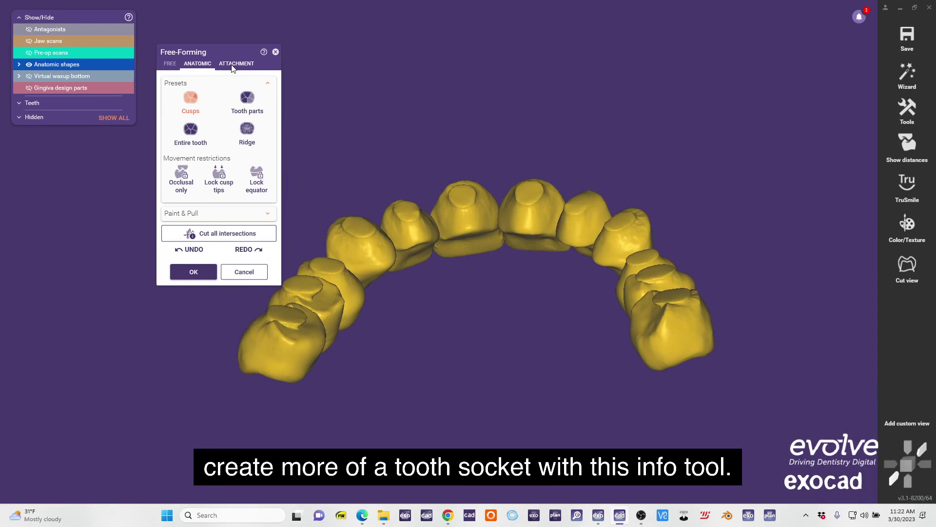
{"action": "left_click", "coordinate": [229, 65]}
{"action": "left_click", "coordinate": [211, 61]}
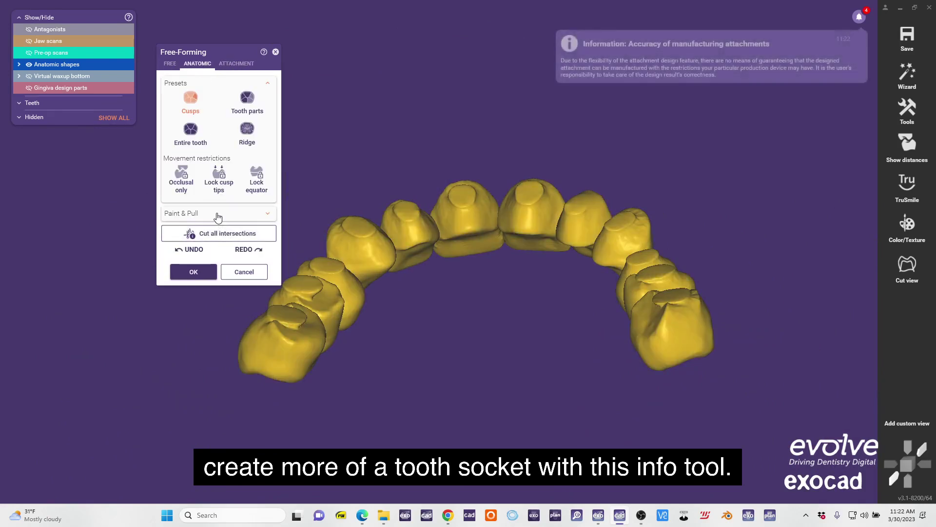
{"action": "left_click", "coordinate": [215, 213]}
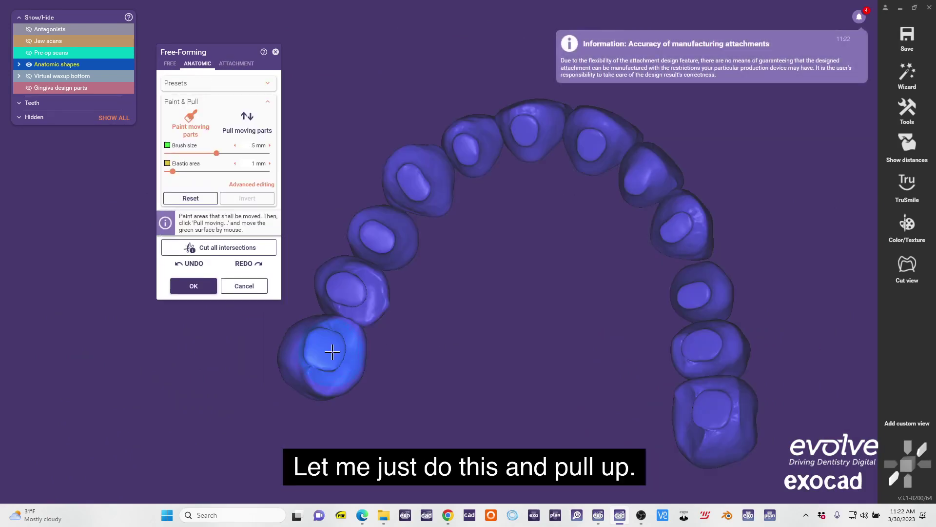
{"action": "scroll", "coordinate": [333, 352], "scroll_direction": "up", "scroll_amount": 1, "text": "ctrl"}
{"action": "left_click", "coordinate": [332, 351]}
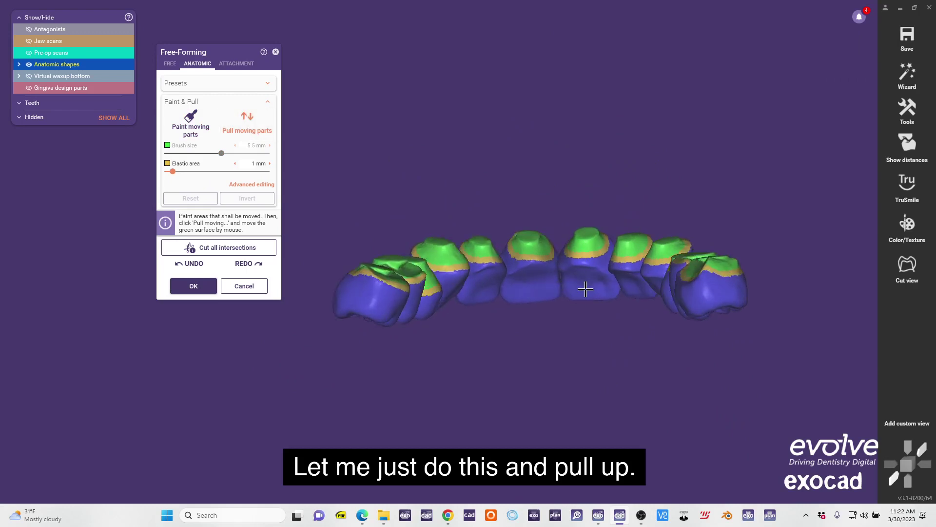
{"action": "scroll", "coordinate": [583, 284], "scroll_direction": "up", "scroll_amount": 3}
{"action": "left_click_drag", "start_coordinate": [426, 215], "coordinate": [462, 288]}
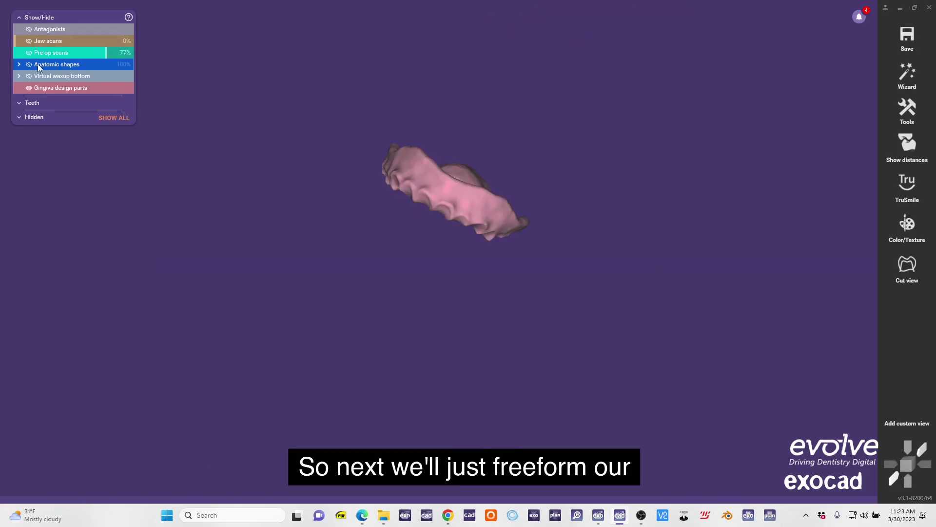
- Show the antagonists, anatomic shapes and jaw scans together with the gingiva, and start free-forming the gingiva design
{"action": "left_click", "coordinate": [42, 26]}
{"action": "right_click_drag", "start_coordinate": [516, 158], "coordinate": [512, 146]}
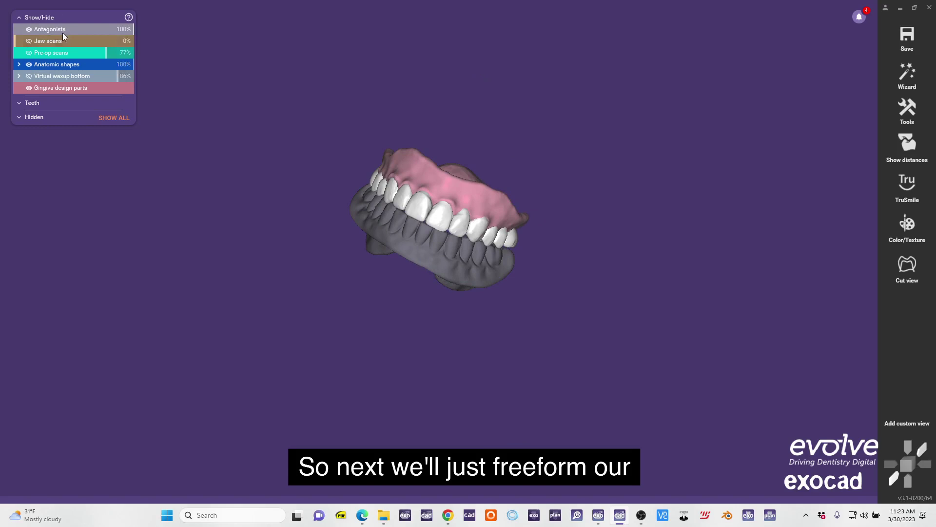
{"action": "left_click", "coordinate": [62, 40]}
{"action": "scroll", "coordinate": [360, 190], "scroll_direction": "up", "scroll_amount": 5}
{"action": "left_click", "coordinate": [360, 198]}
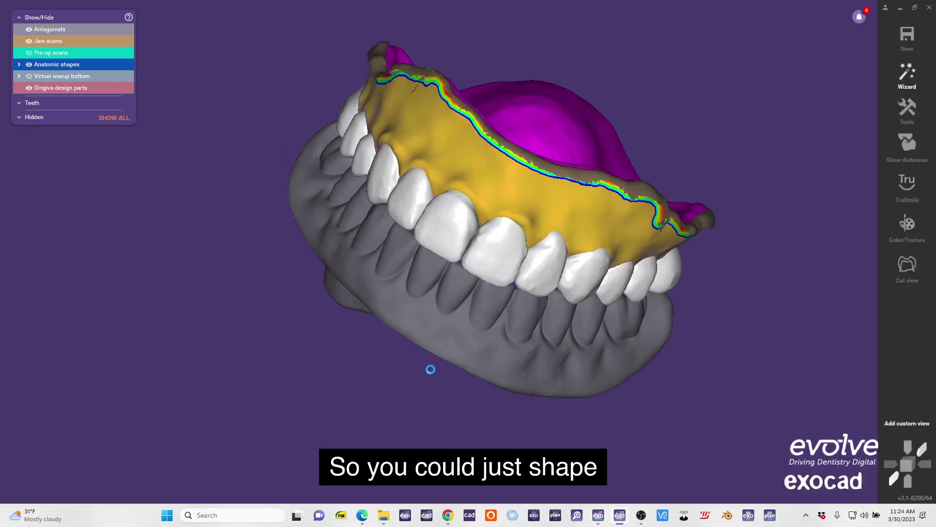
- Shape and festoon the gingiva around the upper front teeth using the anatomic Small region preset
{"action": "scroll", "coordinate": [490, 229], "scroll_direction": "up", "scroll_amount": 3}
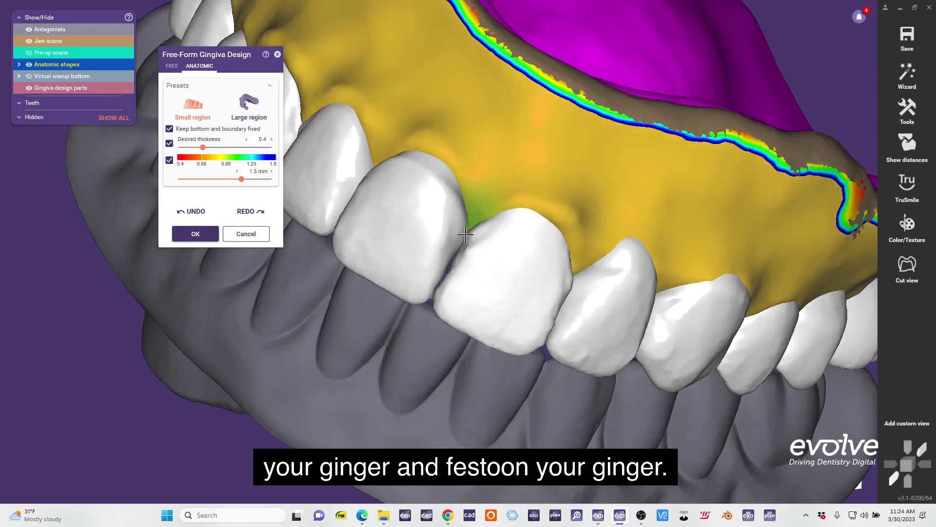
{"action": "scroll", "coordinate": [456, 238], "scroll_direction": "down", "scroll_amount": 3}
{"action": "mouse_move", "coordinate": [455, 238]}
{"action": "right_mouse_down"}
{"action": "mouse_move", "coordinate": [508, 219]}
{"action": "mouse_move", "coordinate": [489, 179]}
{"action": "mouse_move", "coordinate": [529, 207]}
{"action": "mouse_move", "coordinate": [636, 232]}
{"action": "mouse_move", "coordinate": [570, 246]}
{"action": "right_mouse_up"}
{"action": "scroll", "coordinate": [489, 180], "scroll_direction": "up", "scroll_amount": 2}
{"action": "scroll", "coordinate": [636, 232], "scroll_direction": "down", "scroll_amount": 3}
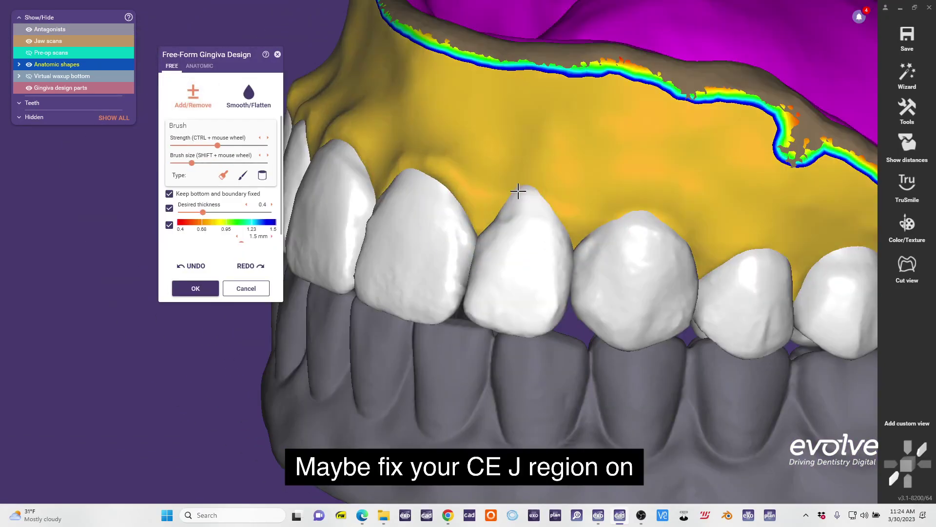
- Contour the facial gingiva above the upper teeth with the Add/Remove brush, enlarging the brush and raising its strength
{"action": "scroll", "coordinate": [556, 215], "scroll_direction": "down", "scroll_amount": 3}
{"action": "scroll", "coordinate": [629, 209], "scroll_direction": "up", "scroll_amount": 1, "text": "shift"}
{"action": "mouse_move", "coordinate": [556, 215]}
{"action": "right_mouse_down"}
{"action": "mouse_move", "coordinate": [629, 208]}
{"action": "mouse_move", "coordinate": [666, 228]}
{"action": "right_mouse_up"}
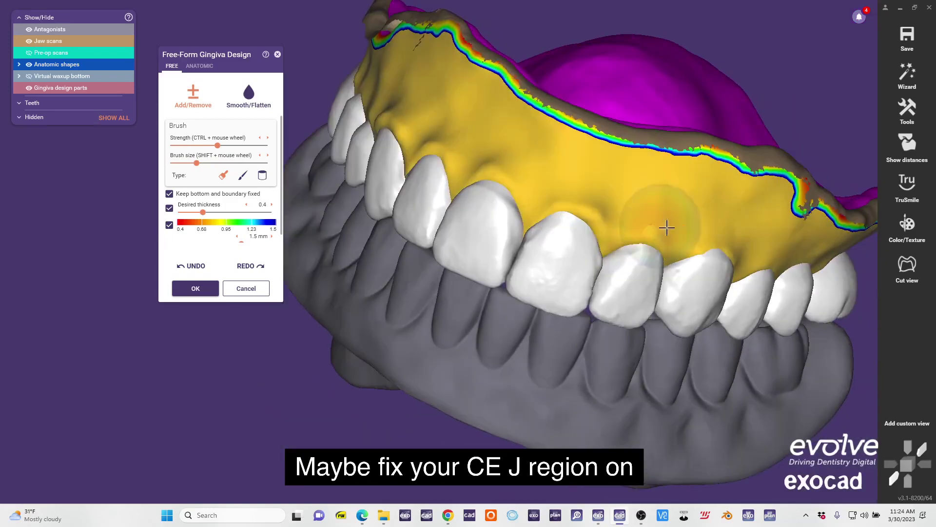
{"action": "scroll", "coordinate": [644, 220], "scroll_direction": "up", "scroll_amount": 2, "text": "shift"}
{"action": "scroll", "coordinate": [585, 200], "scroll_direction": "up", "scroll_amount": 1}
{"action": "mouse_move", "coordinate": [585, 200]}
{"action": "right_mouse_down"}
{"action": "mouse_move", "coordinate": [651, 236]}
{"action": "mouse_move", "coordinate": [633, 253]}
{"action": "mouse_move", "coordinate": [598, 204]}
{"action": "mouse_move", "coordinate": [502, 199]}
{"action": "mouse_move", "coordinate": [459, 213]}
{"action": "right_mouse_up"}
{"action": "scroll", "coordinate": [652, 236], "scroll_direction": "down", "scroll_amount": 5}
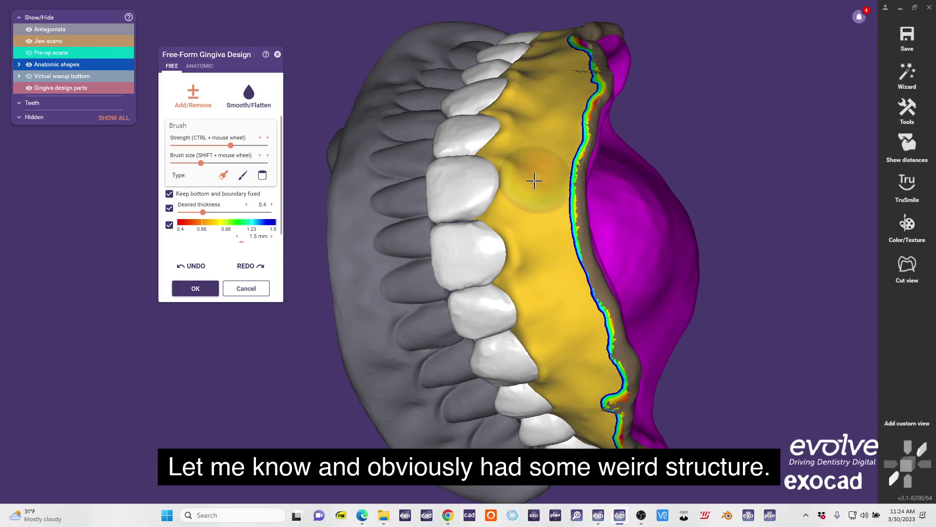
- Smooth the facial gingiva contours with a larger Smooth/Flatten brush, and work over the palatal side with Add/Remove
{"action": "scroll", "coordinate": [558, 276], "scroll_direction": "up", "scroll_amount": 2, "text": "shift"}
{"action": "mouse_move", "coordinate": [532, 183]}
{"action": "right_mouse_down"}
{"action": "mouse_move", "coordinate": [558, 276]}
{"action": "mouse_move", "coordinate": [576, 195]}
{"action": "right_mouse_up"}
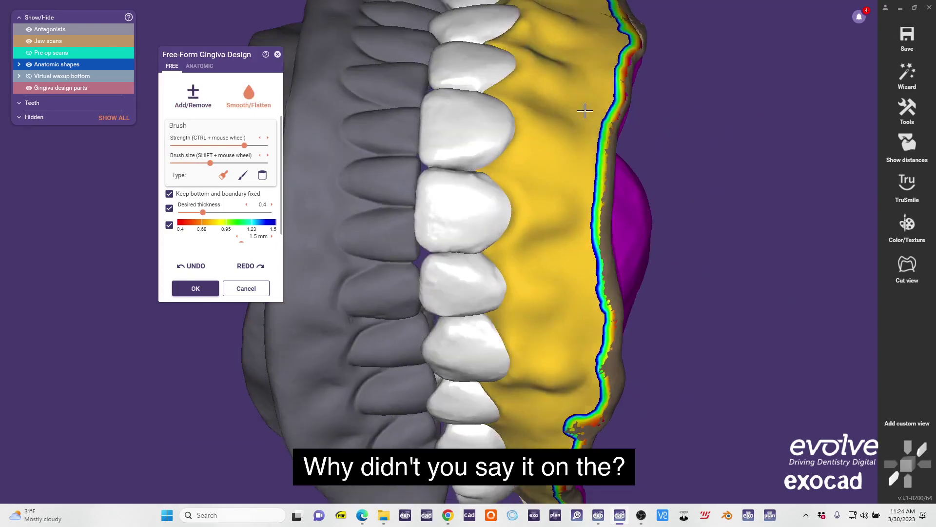
{"action": "scroll", "coordinate": [581, 141], "scroll_direction": "down", "scroll_amount": 3}
{"action": "right_click_drag", "start_coordinate": [560, 145], "coordinate": [558, 294]}
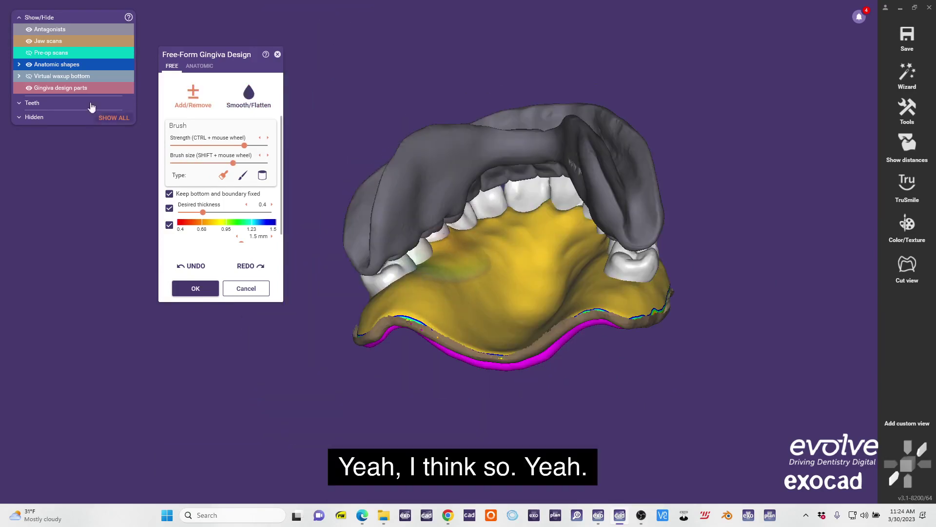
- Hide the antagonists, check the gingiva shape from the facial side and accept the free-formed design
{"action": "left_click_drag", "start_coordinate": [93, 30], "coordinate": [14, 30]}
{"action": "right_click_drag", "start_coordinate": [568, 178], "coordinate": [584, 241]}
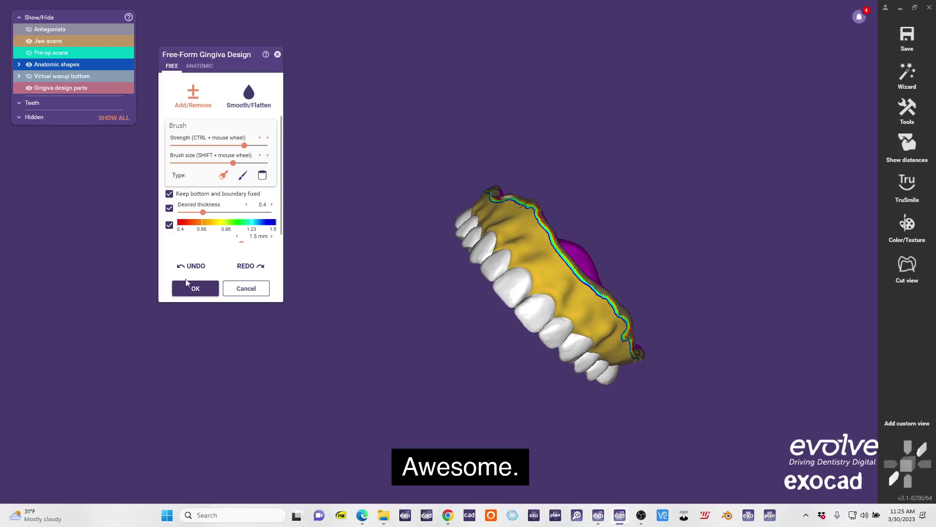
{"action": "left_click", "coordinate": [188, 288]}
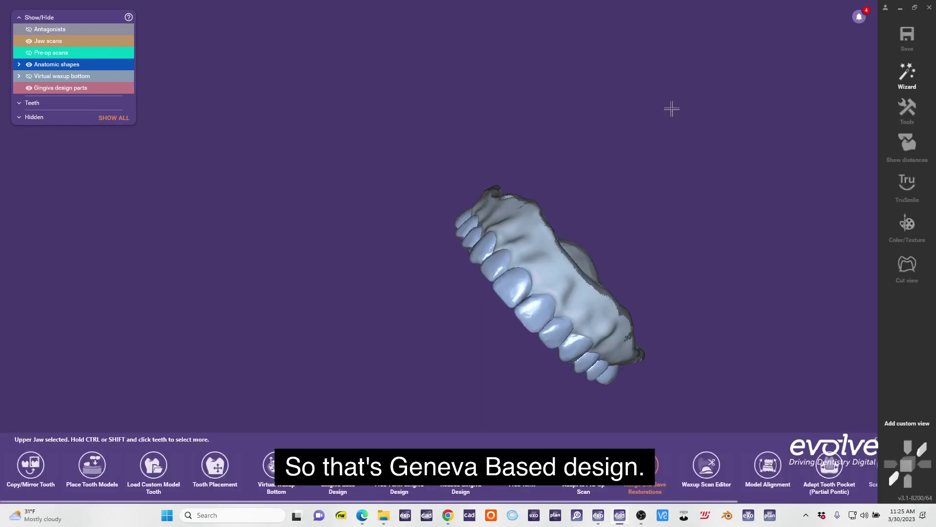
- Adapt the denture base's tooth pockets with the posterior and anterior pocket gaps both set to 0 mm
{"action": "right_click_drag", "start_coordinate": [671, 107], "coordinate": [715, 388]}
{"action": "scroll", "coordinate": [654, 440], "scroll_direction": "down", "scroll_amount": 3}
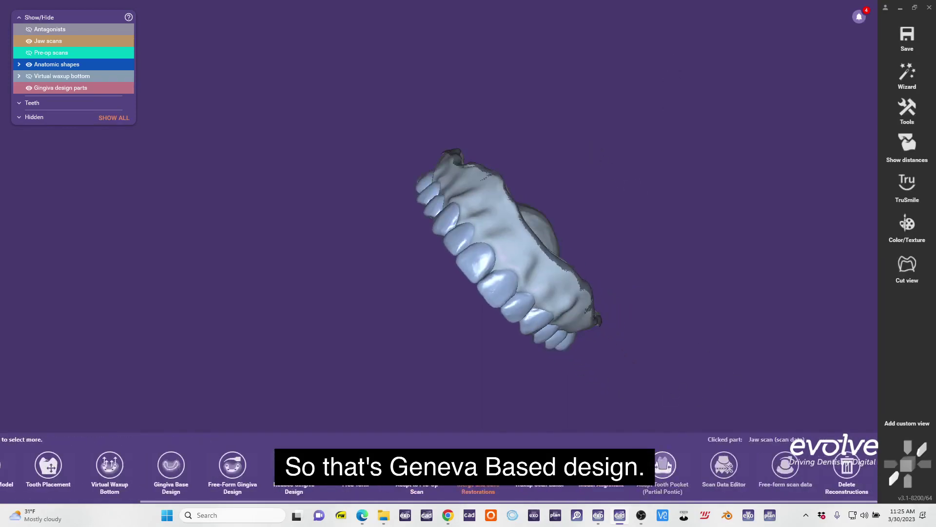
{"action": "left_click", "coordinate": [658, 469]}
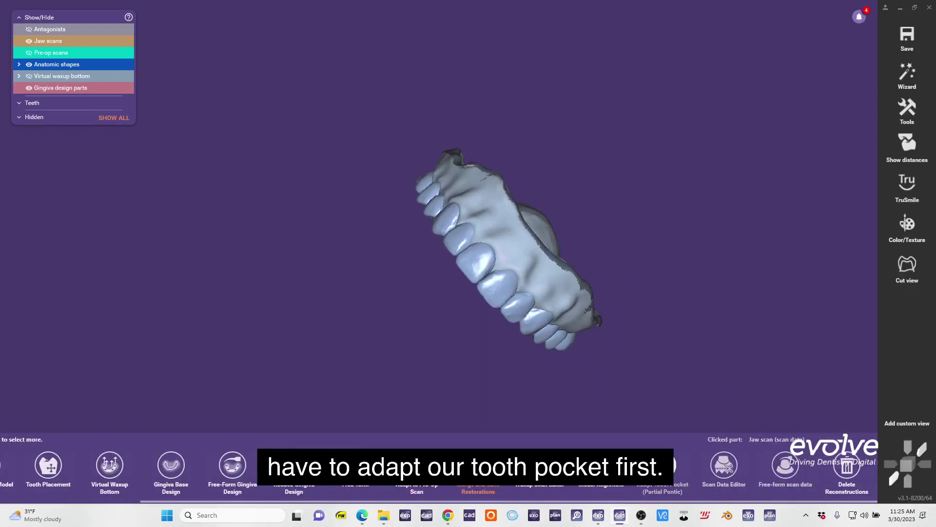
{"action": "double_click", "coordinate": [245, 113]}
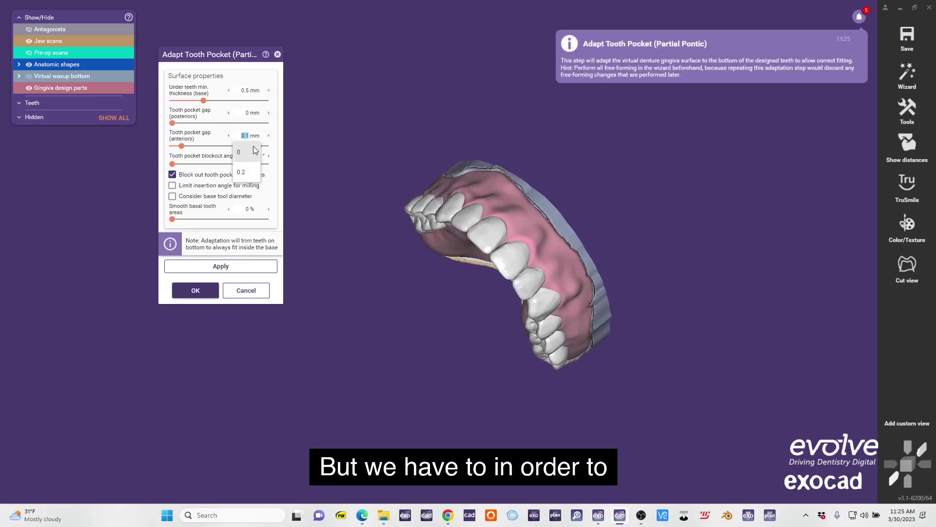
{"action": "left_click", "coordinate": [249, 156]}
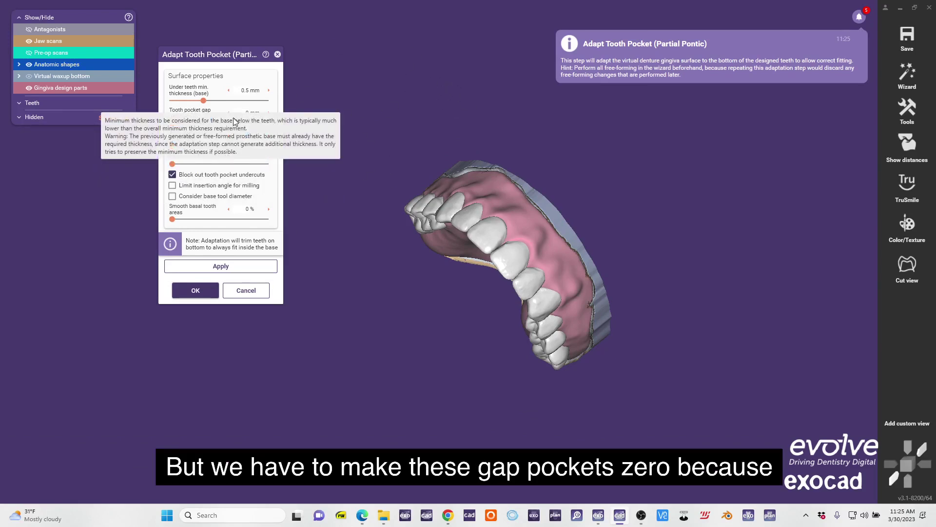
{"action": "left_click", "coordinate": [230, 268]}
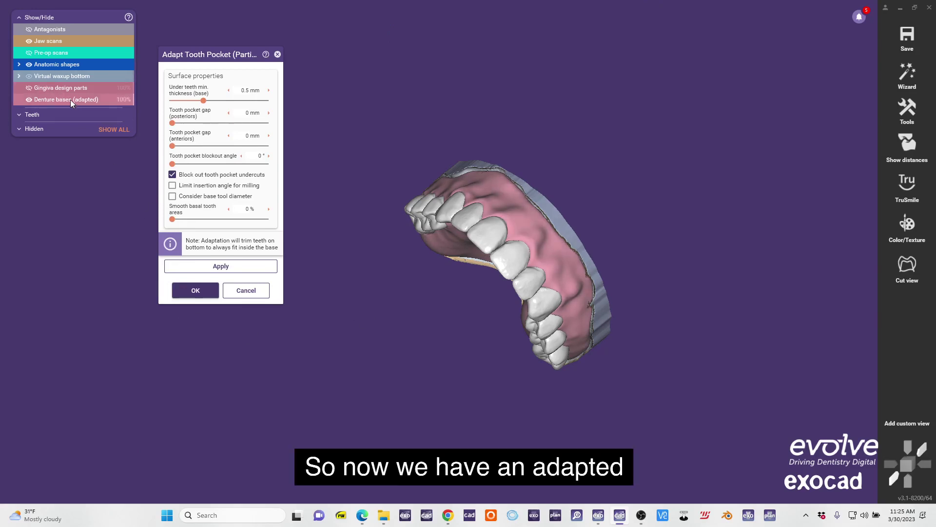
- Merge the adapted denture base and teeth 3 to 14 into a monoblock try-in and accept it
{"action": "key", "text": "2"}
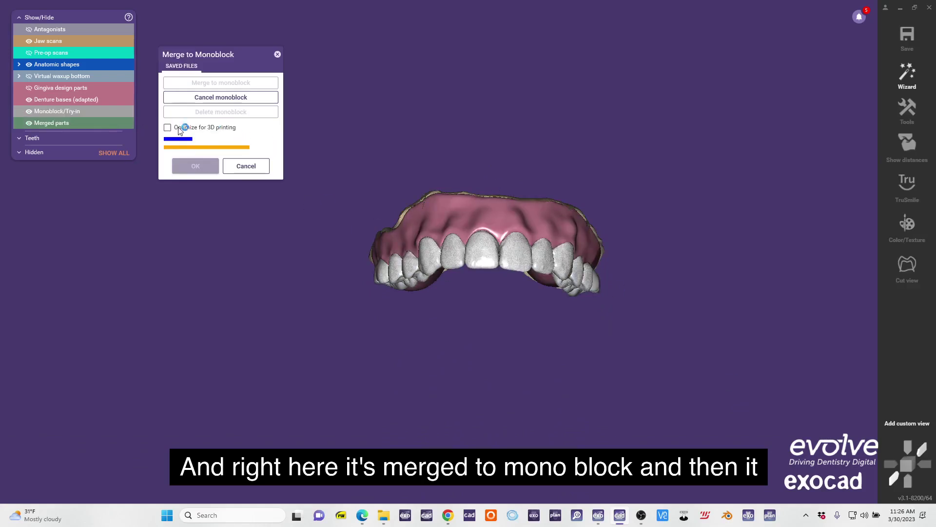
{"action": "right_click_drag", "start_coordinate": [601, 300], "coordinate": [595, 255]}
{"action": "left_click", "coordinate": [188, 187]}
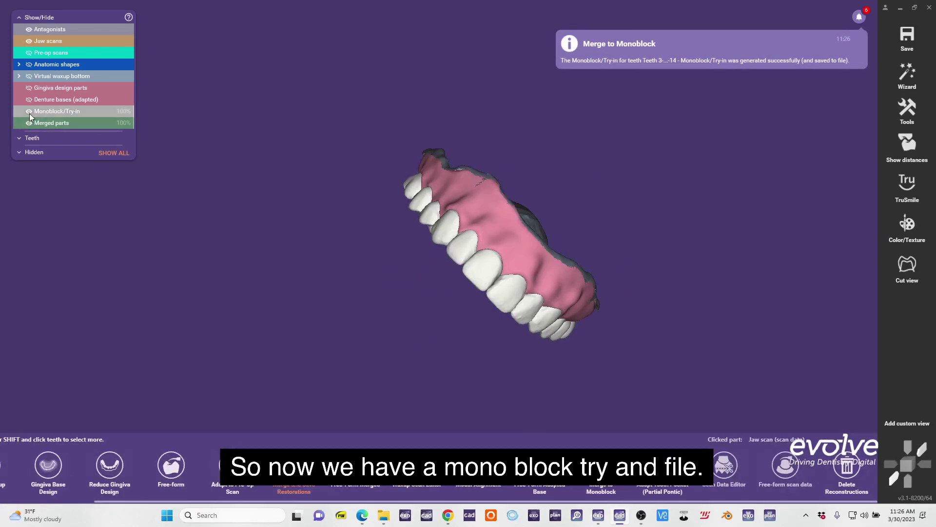
- Hide the jaw scans and antagonists to inspect the merged monoblock on its own, and save the scene
{"action": "left_click", "coordinate": [27, 40]}
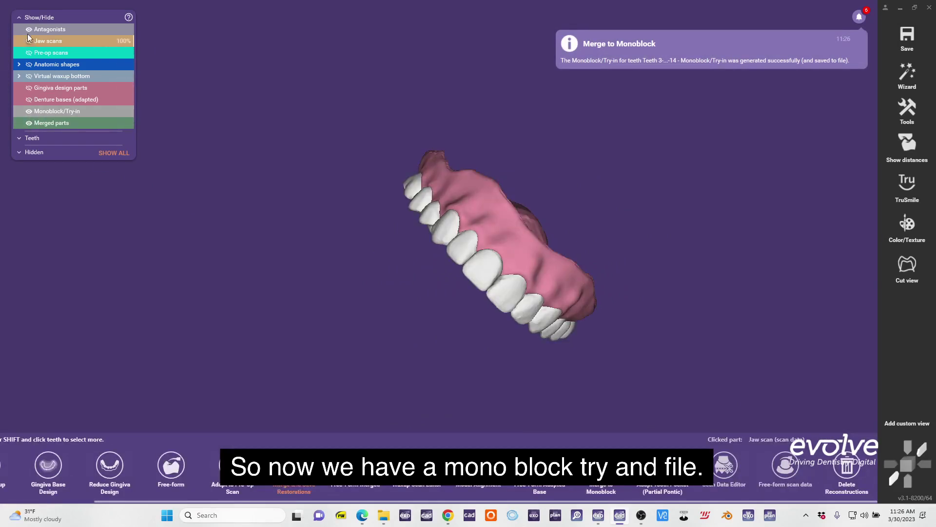
{"action": "left_click", "coordinate": [27, 33]}
{"action": "right_click_drag", "start_coordinate": [650, 303], "coordinate": [492, 352]}
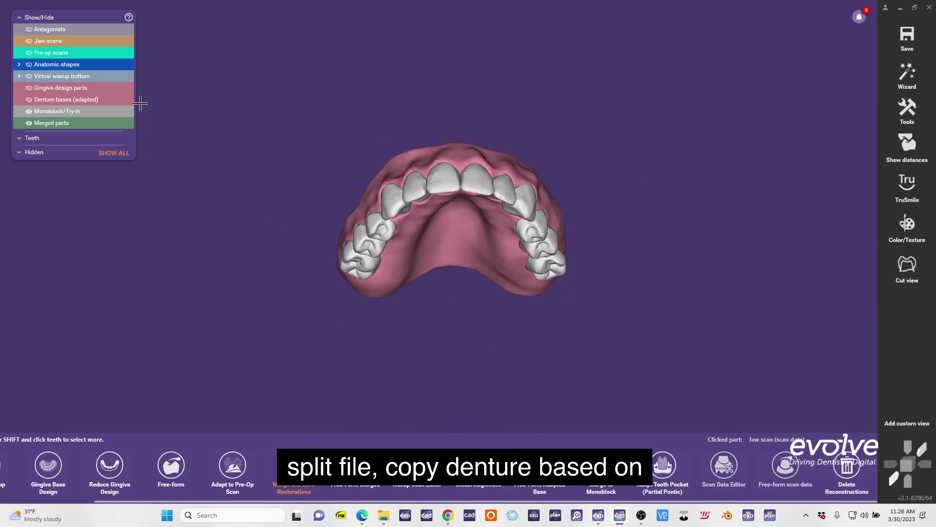
{"action": "left_click", "coordinate": [120, 52]}
{"action": "right_click_drag", "start_coordinate": [477, 223], "coordinate": [574, 307]}
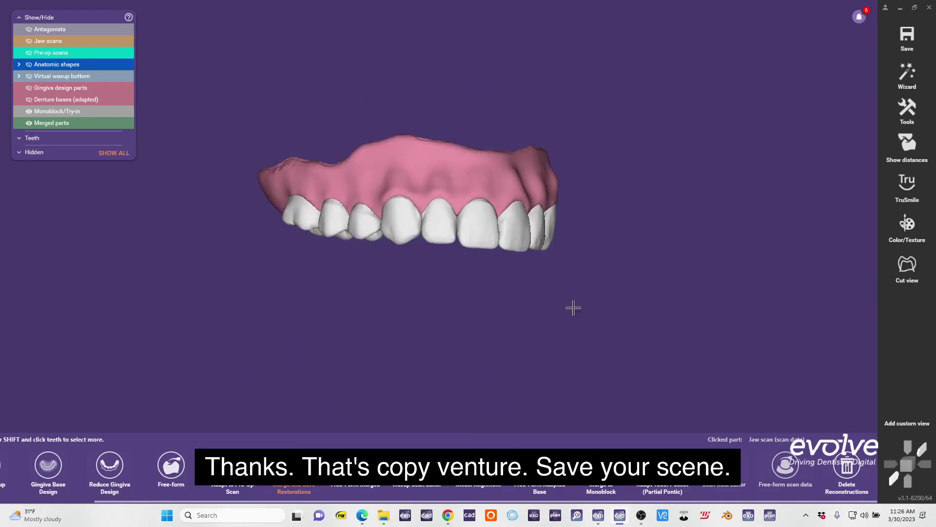
{"action": "left_click", "coordinate": [909, 34]}
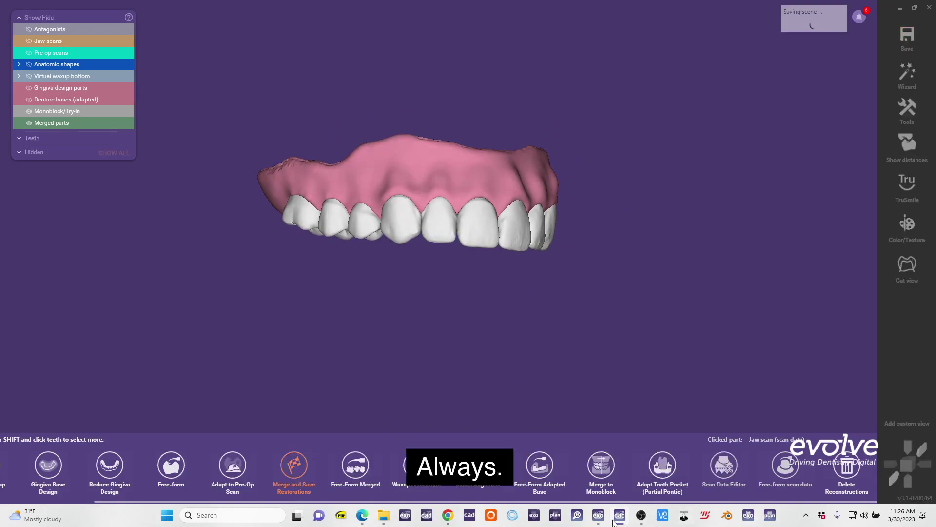